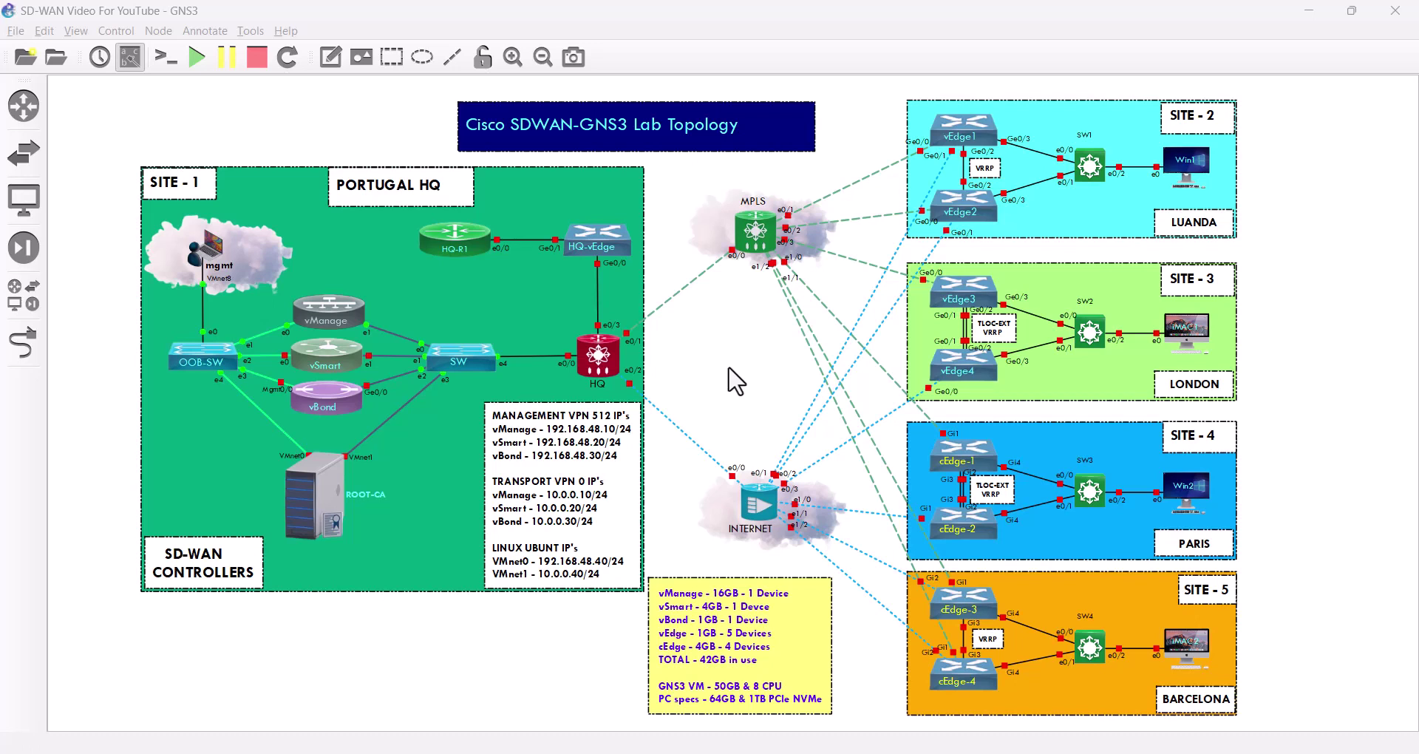
Start the vSmart node in the SD-WAN lab and open its SecureCRT console
right_click(319, 343)
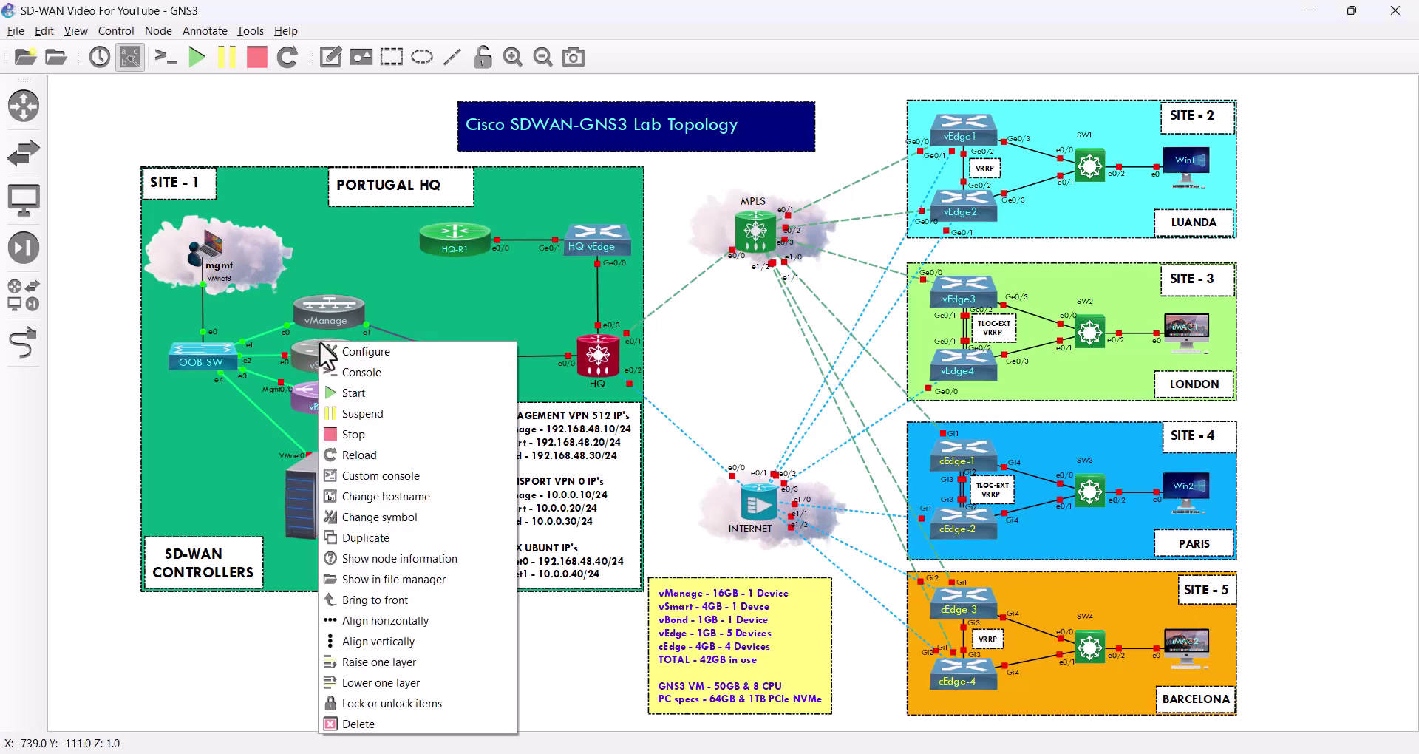
click(362, 392)
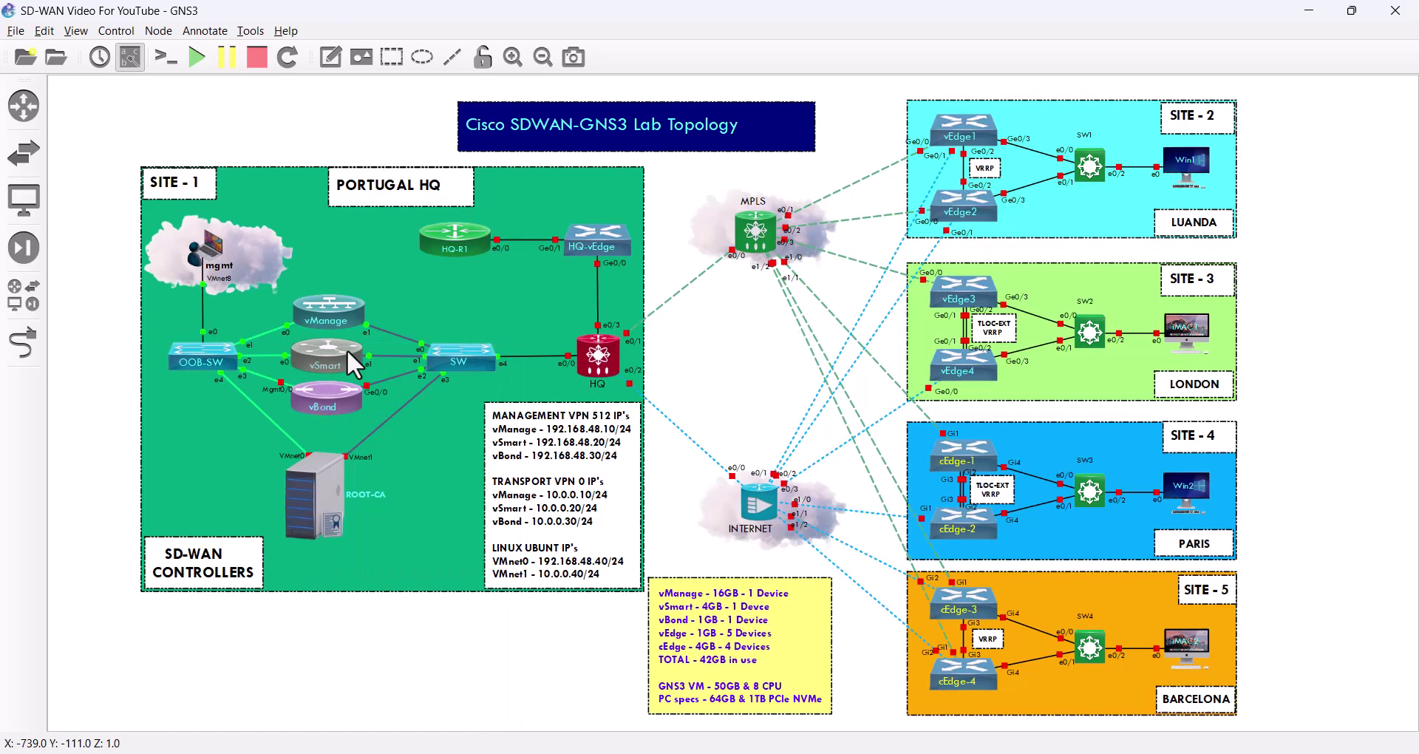
double_click(321, 343)
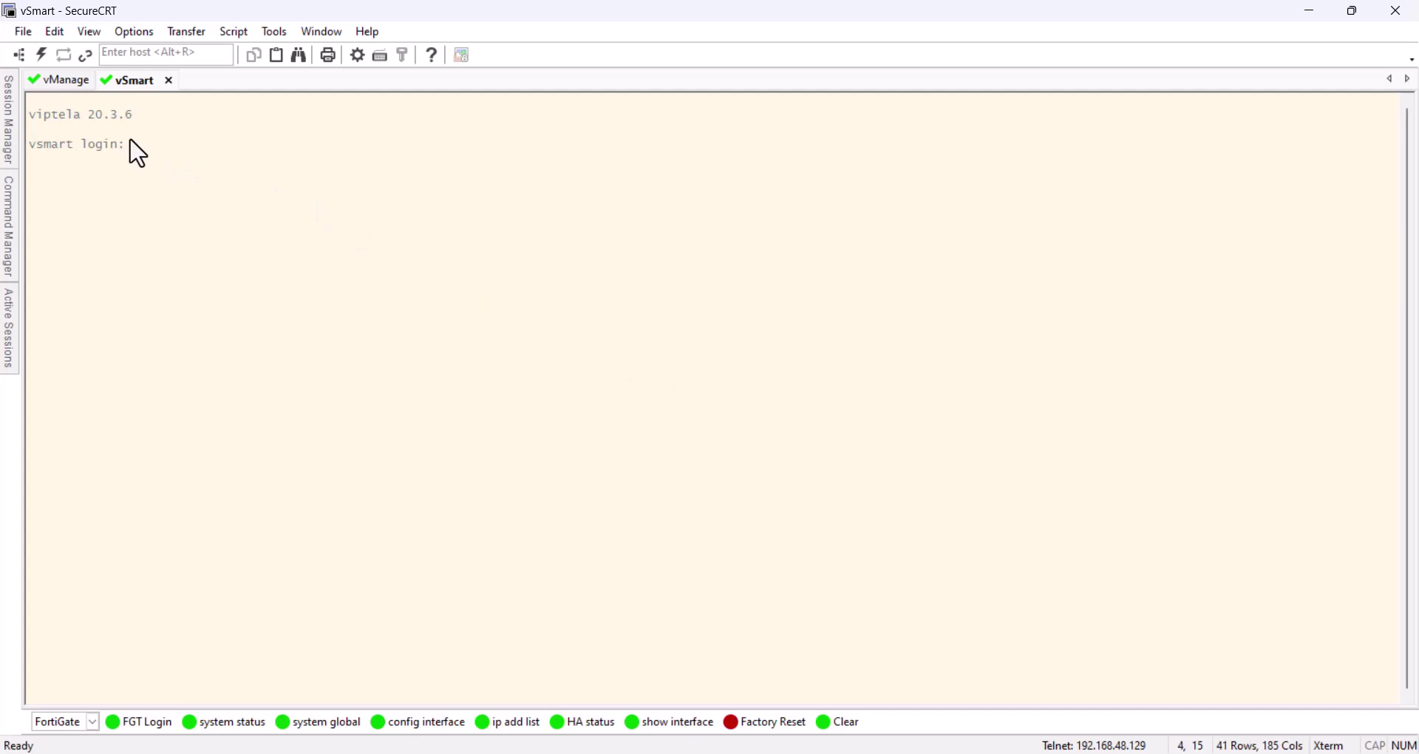
Note version 20.3.6, then log in to vSmart as admin with the default password
drag(95, 120, 144, 122)
click(152, 145)
text(admin)
key(Return)
key(Return)
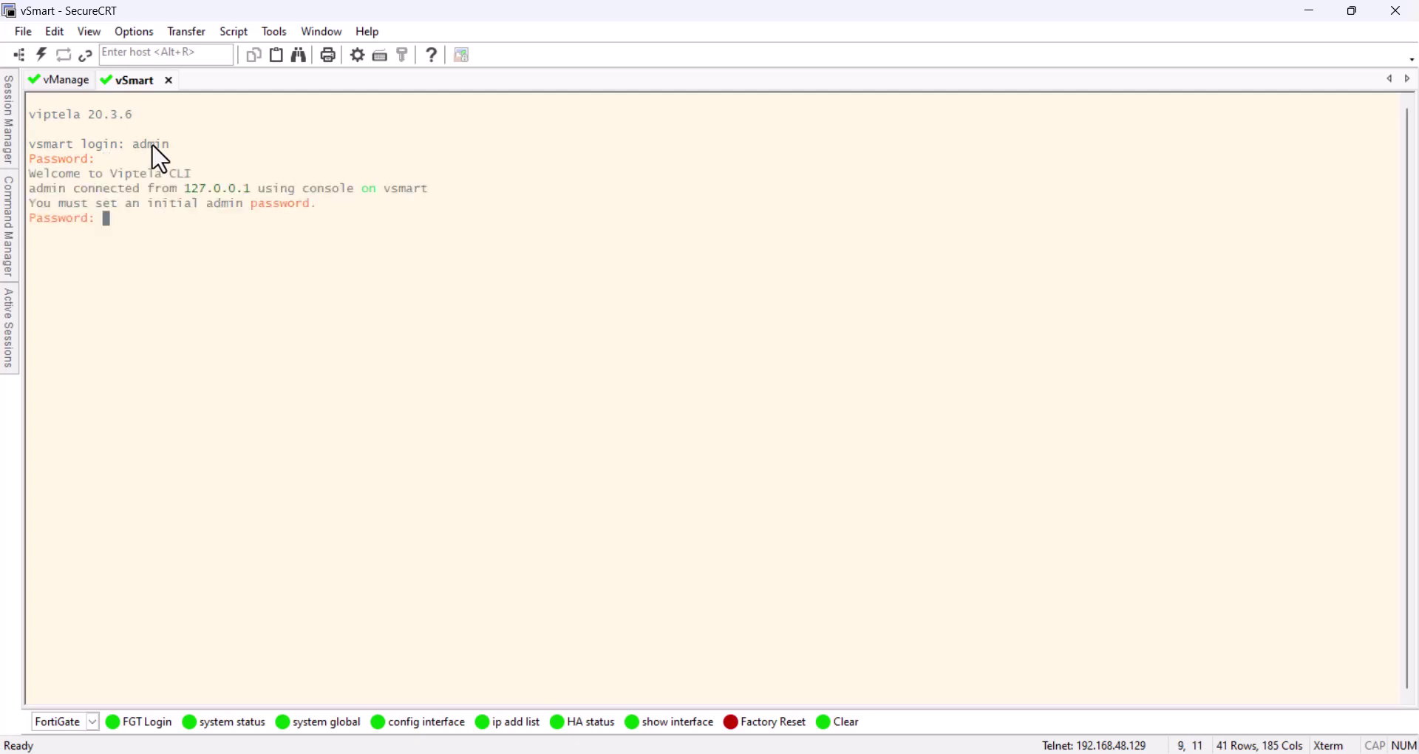
key(Return)
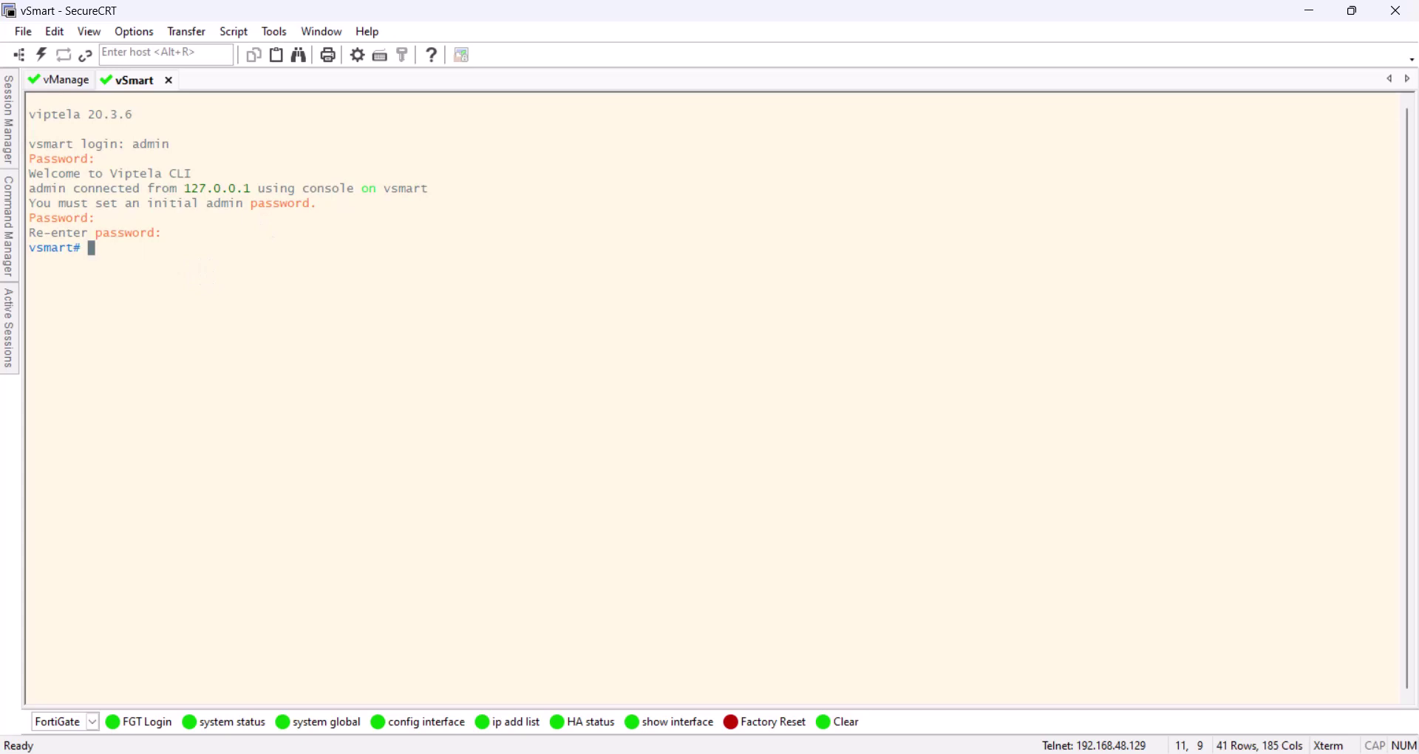
In the vSmart notes, highlight system-ip 1.1.1.2, vBond 10.0.0.30 and the eth0/eth1 interface lines
key(alt+Tab)
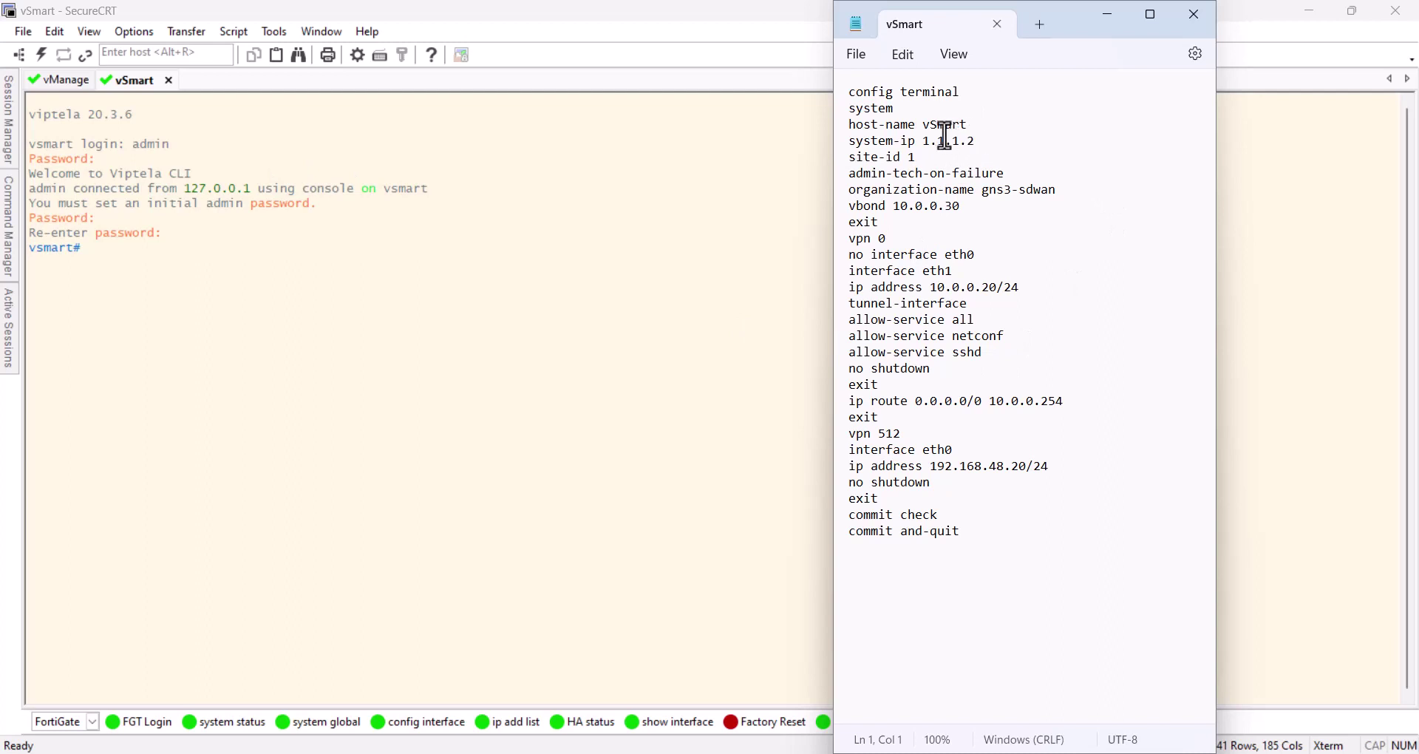
drag(850, 141, 922, 154)
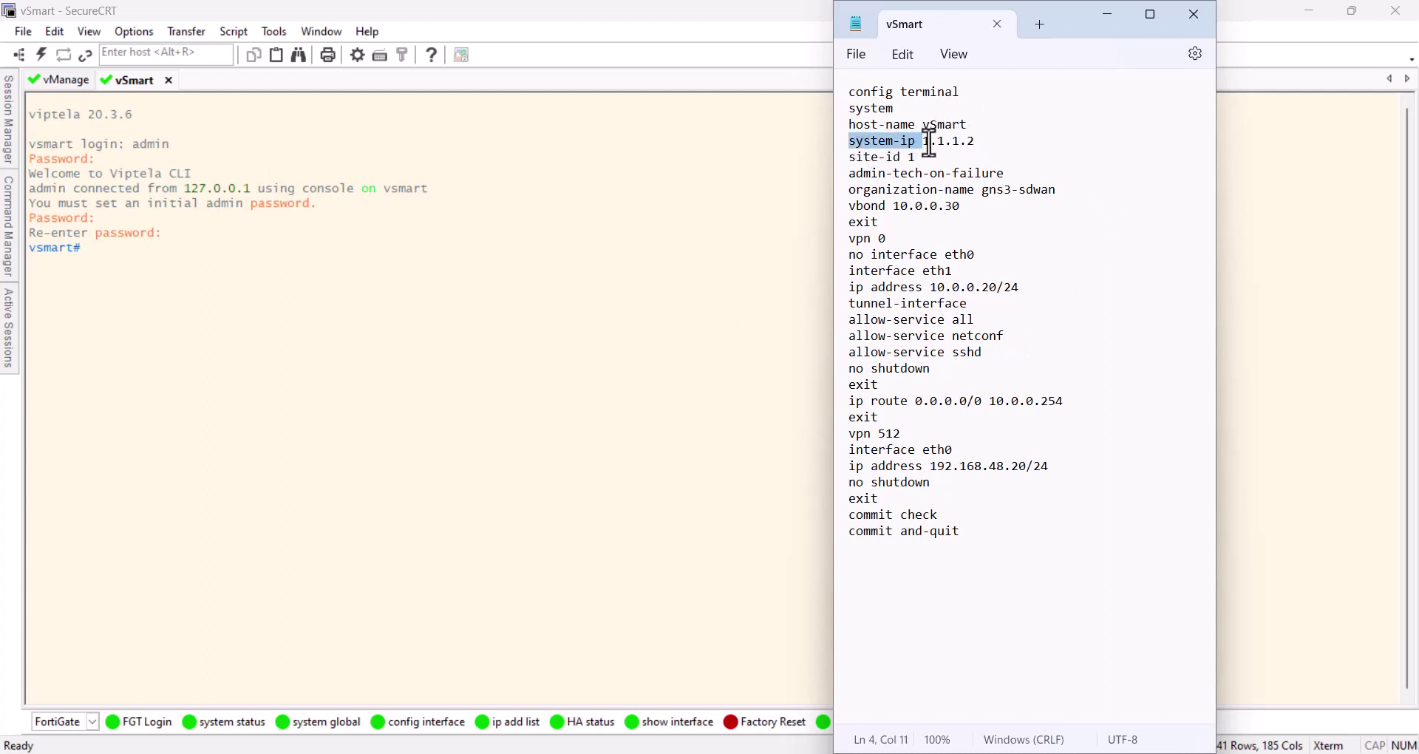
double_click(972, 146)
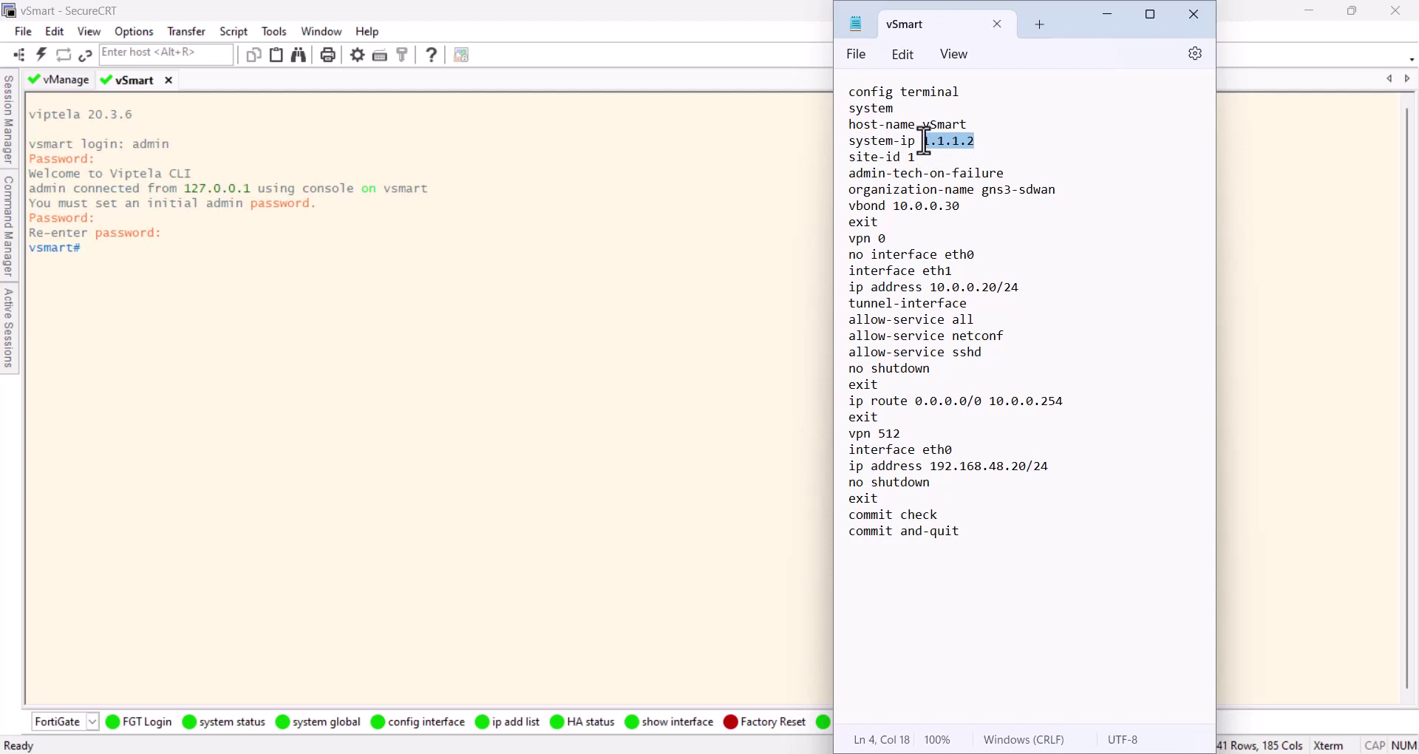
drag(965, 209, 894, 208)
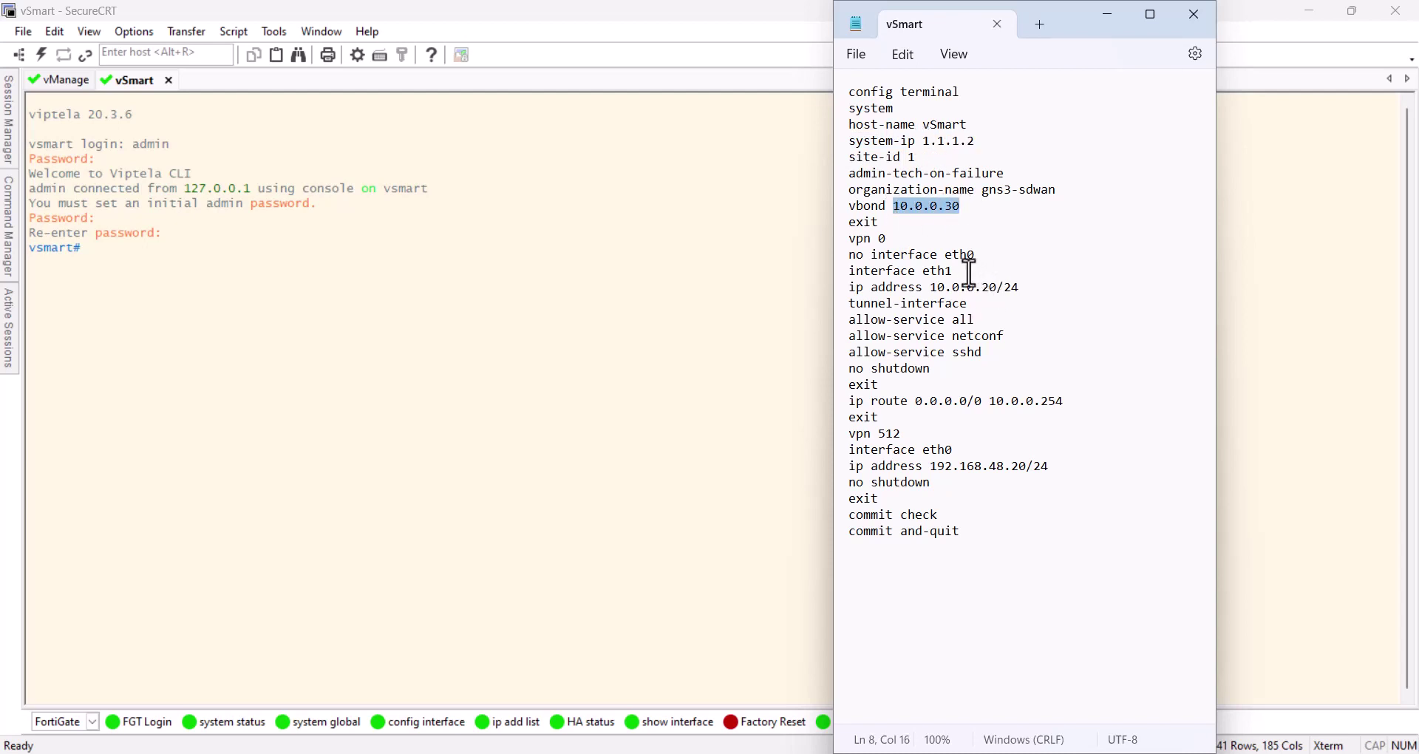
drag(961, 271, 835, 254)
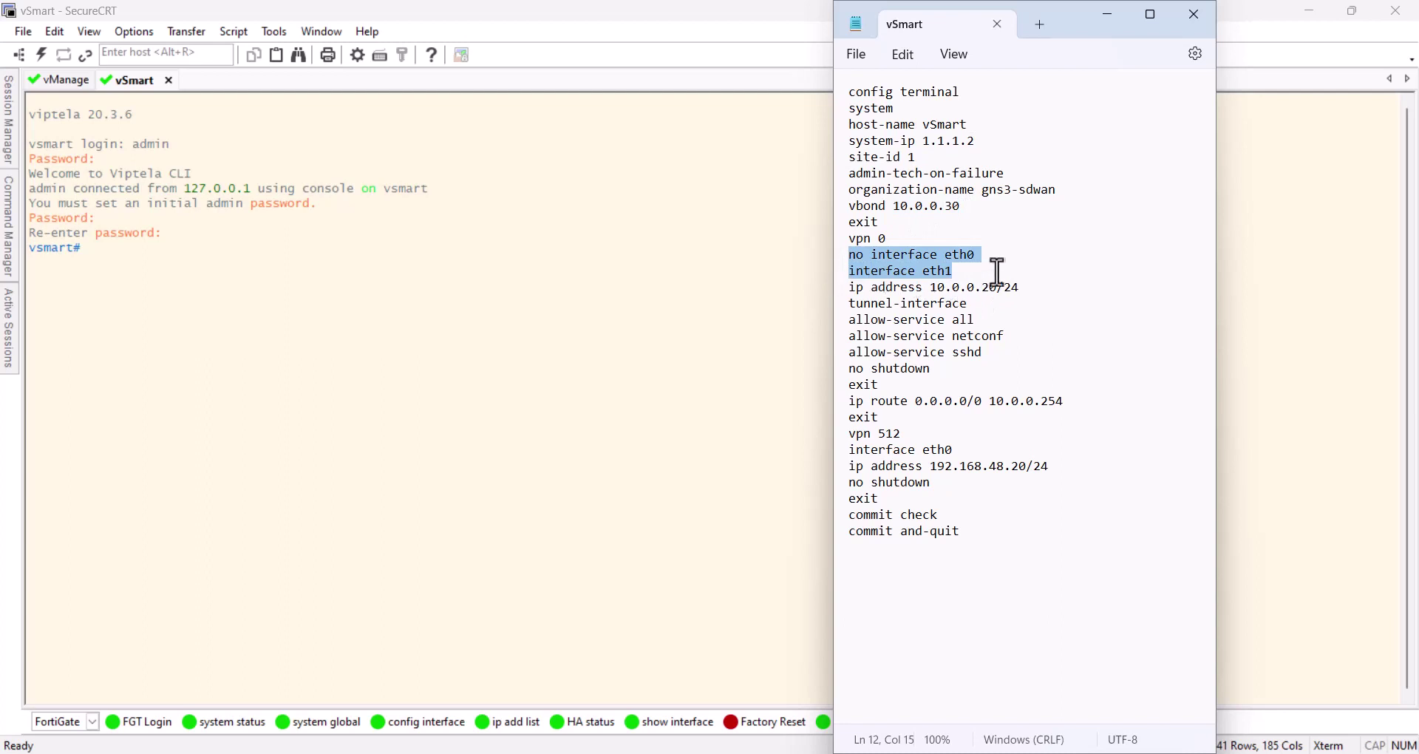
Highlight transport address 10.0.0.20 and the management address, then select the whole configuration
drag(999, 287, 930, 288)
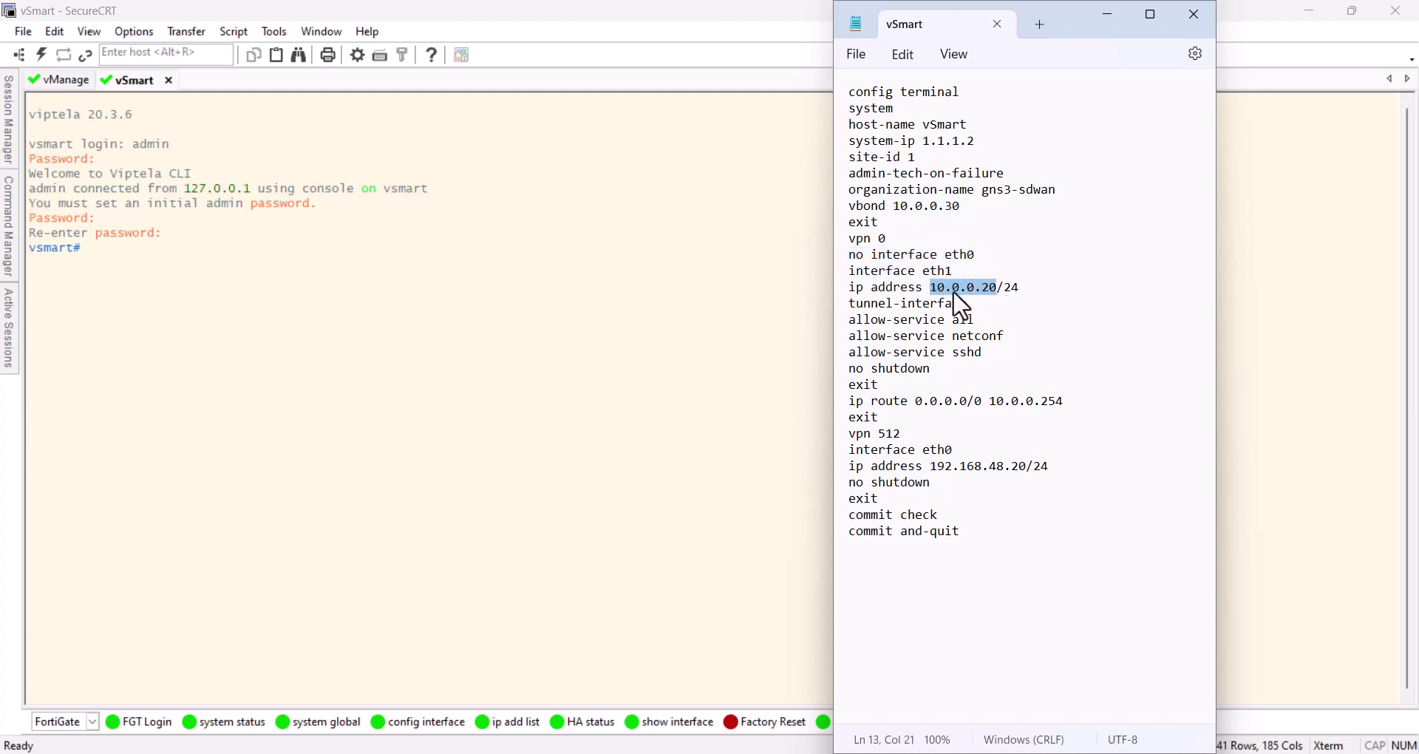
click(1024, 289)
drag(997, 287, 930, 288)
drag(990, 467, 1026, 466)
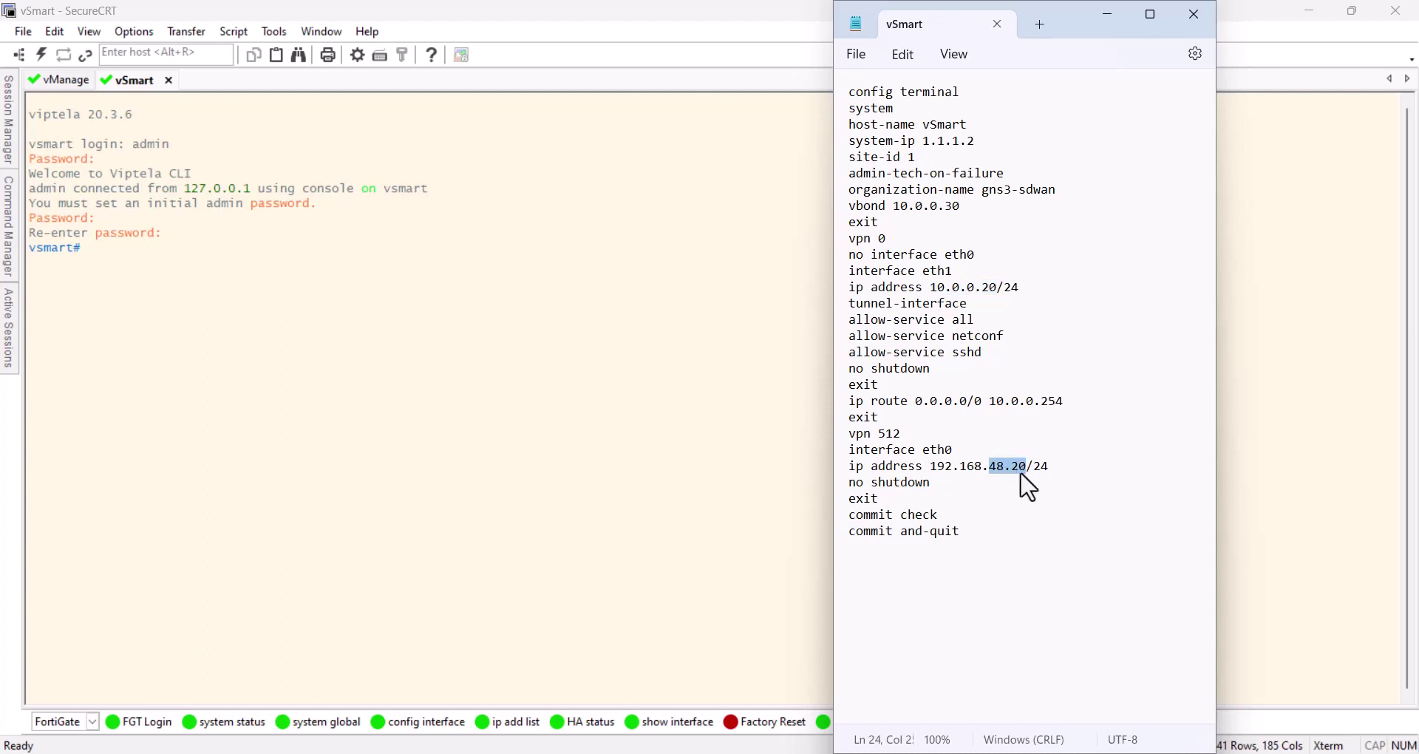
click(880, 555)
drag(862, 556, 812, 89)
Paste the vSmart bootstrap configuration into its console and load the Default quick-command set
right_click(888, 148)
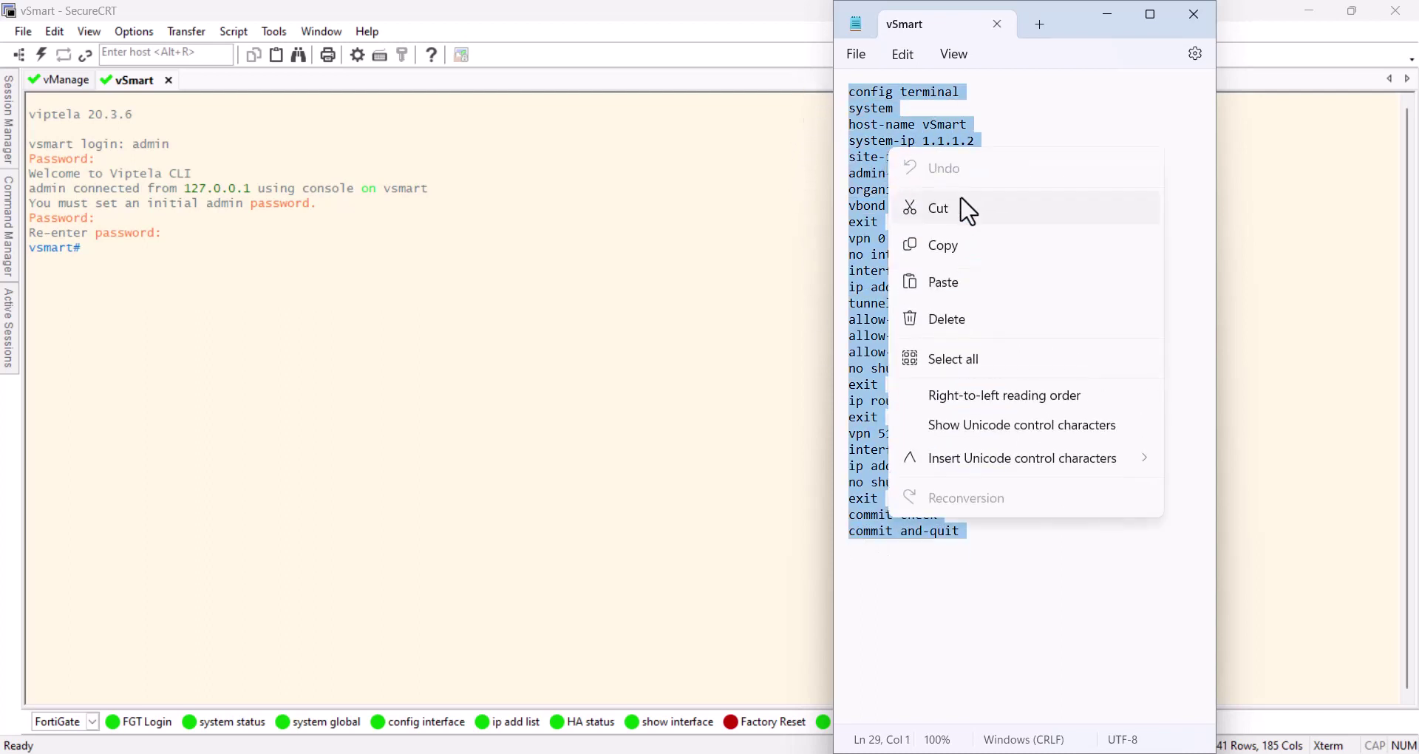
click(980, 247)
click(427, 294)
right_click(428, 294)
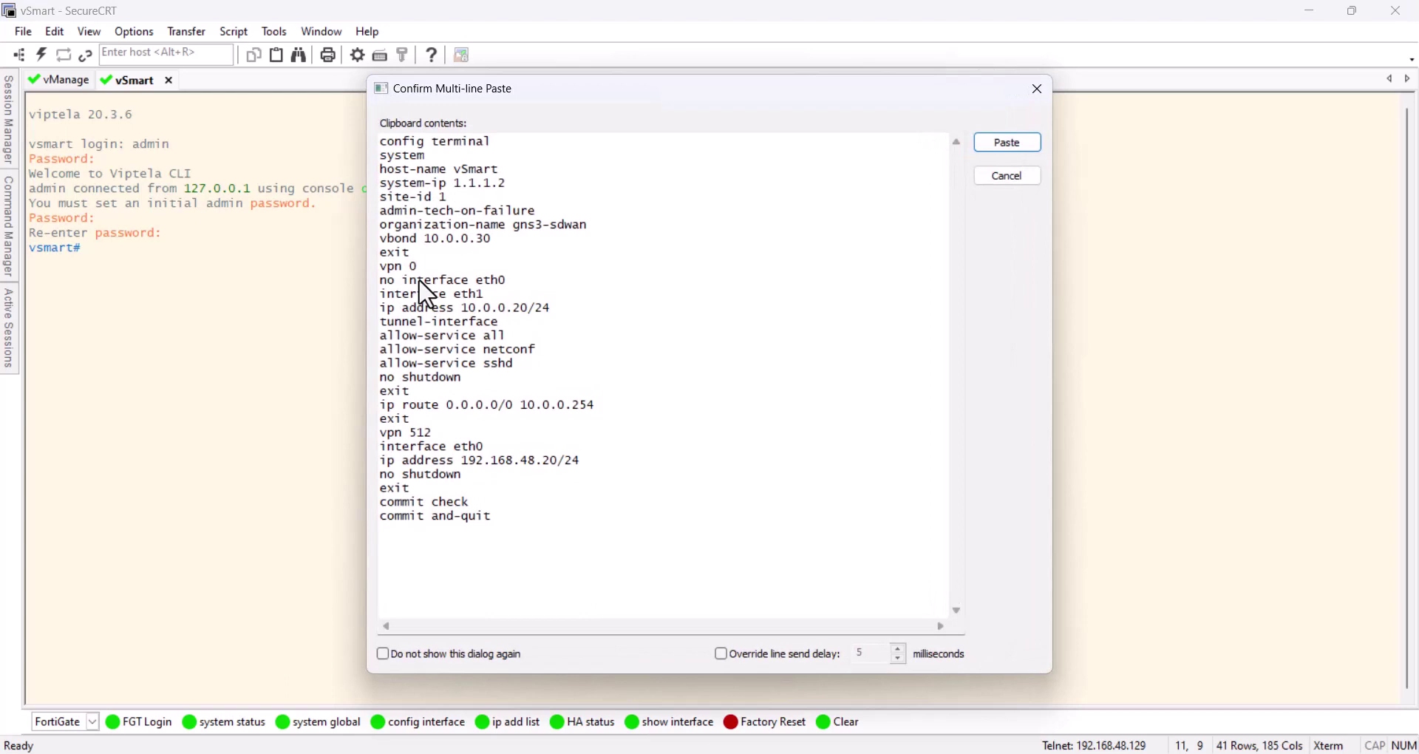
key(Return)
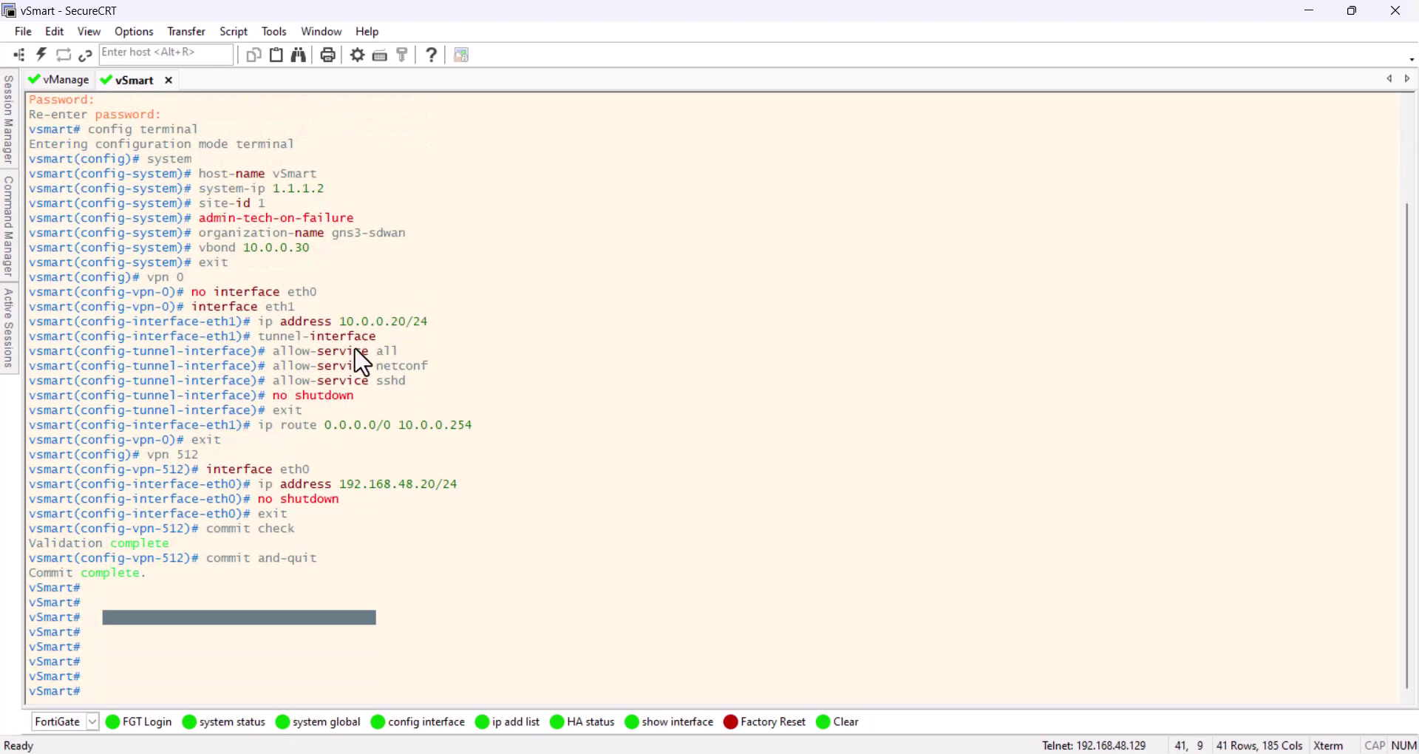
click(65, 723)
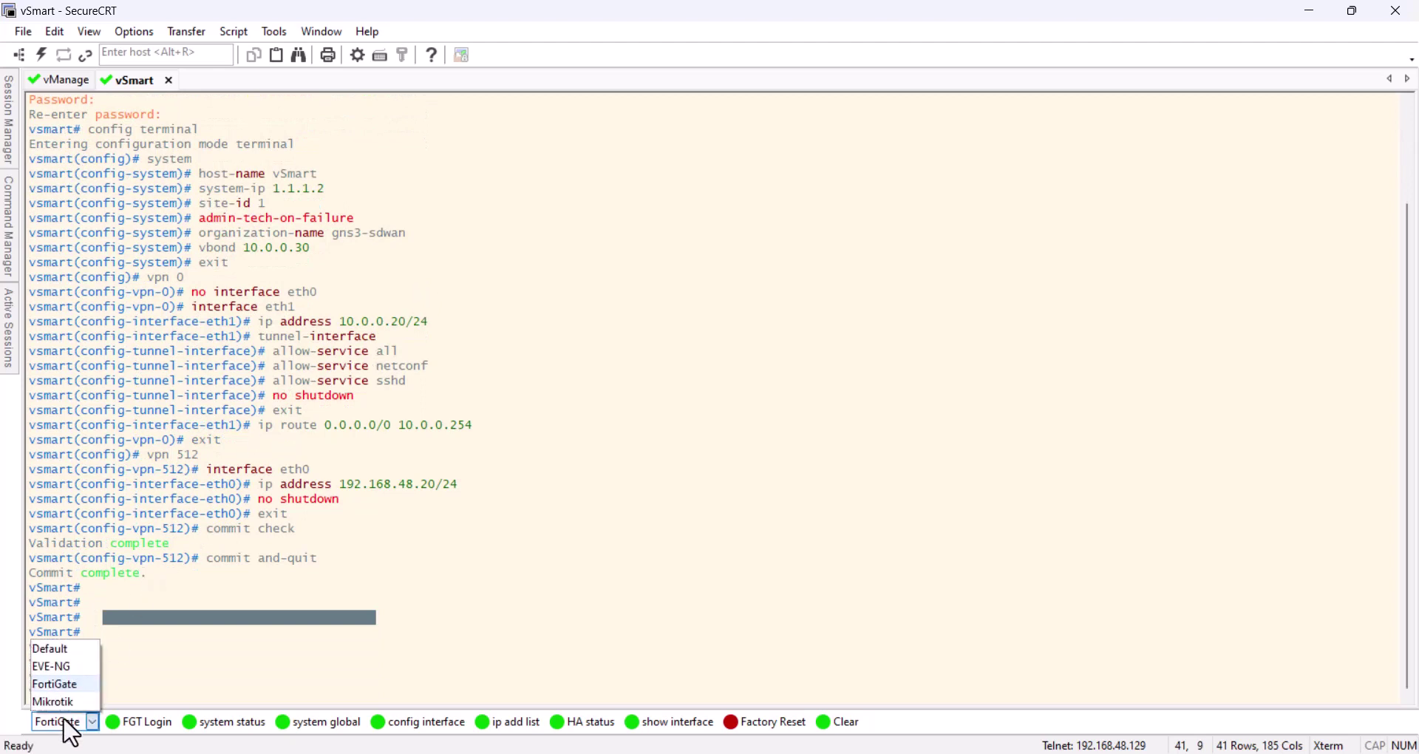
click(62, 650)
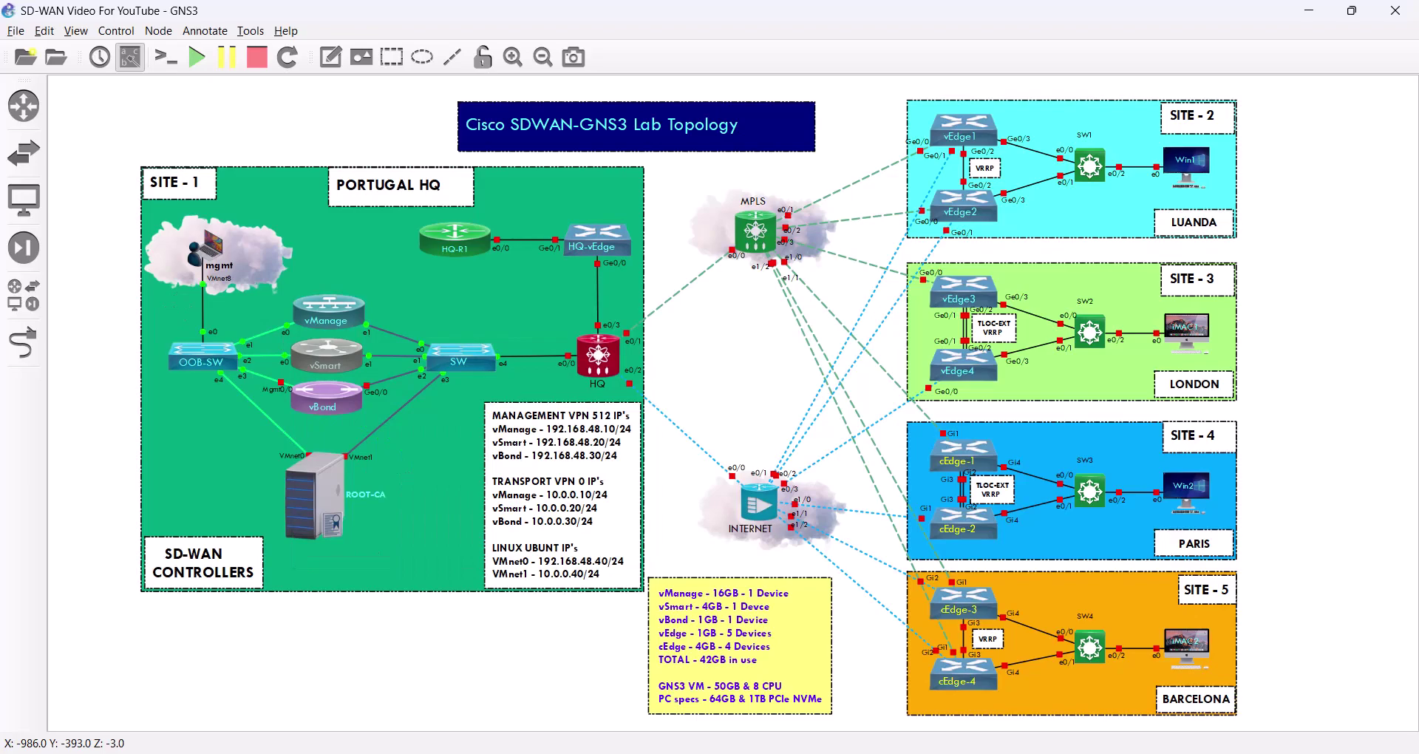
Ping 192.168.48.10 in VPN 512 from the vSmart console
key(alt+Tab)
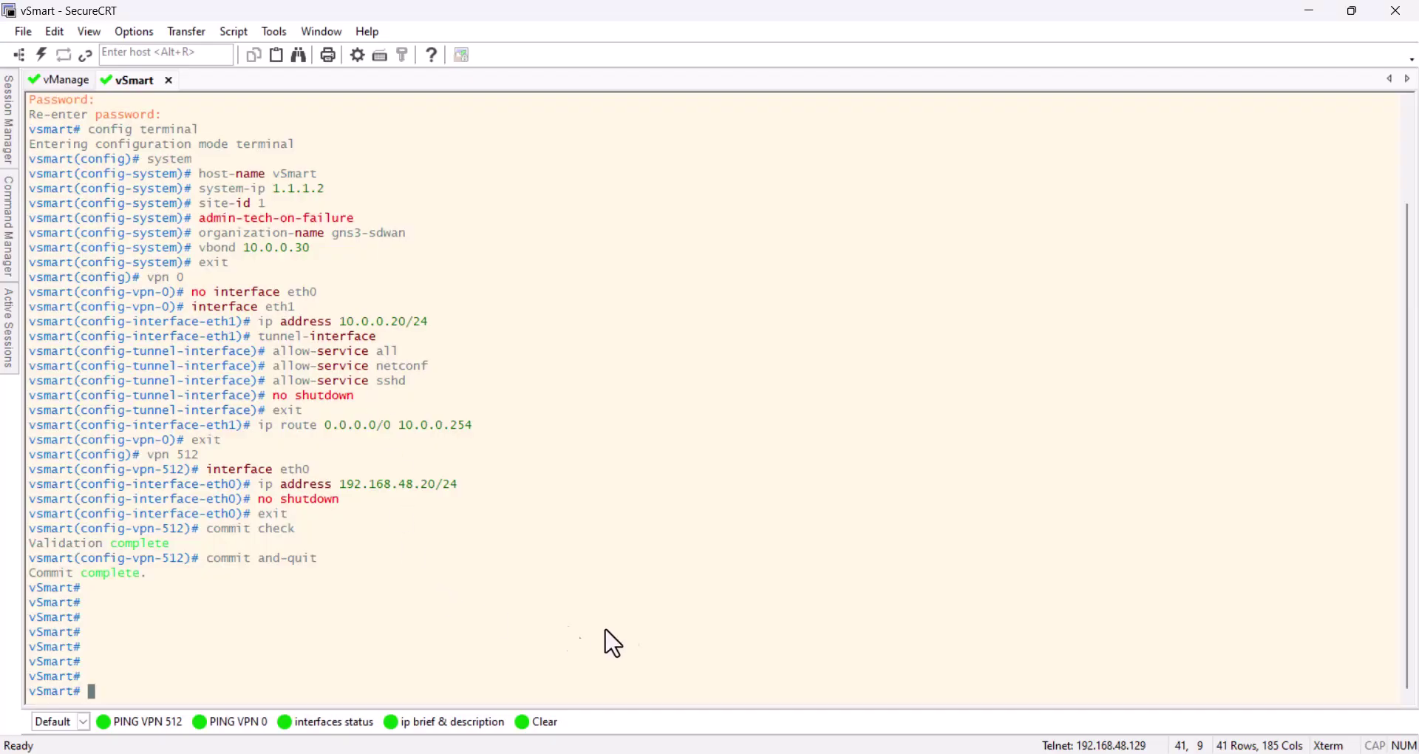
click(159, 723)
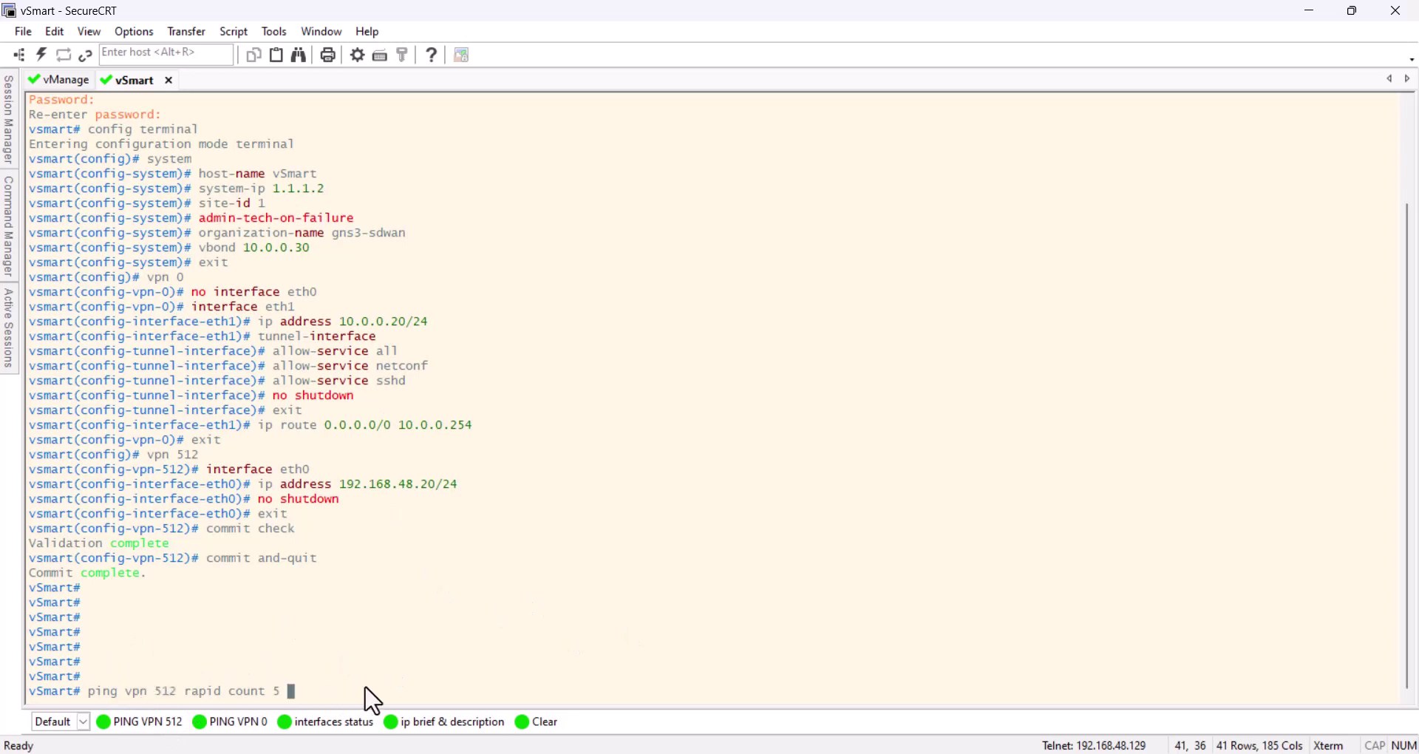
text(192.168.48.10)
key(Return)
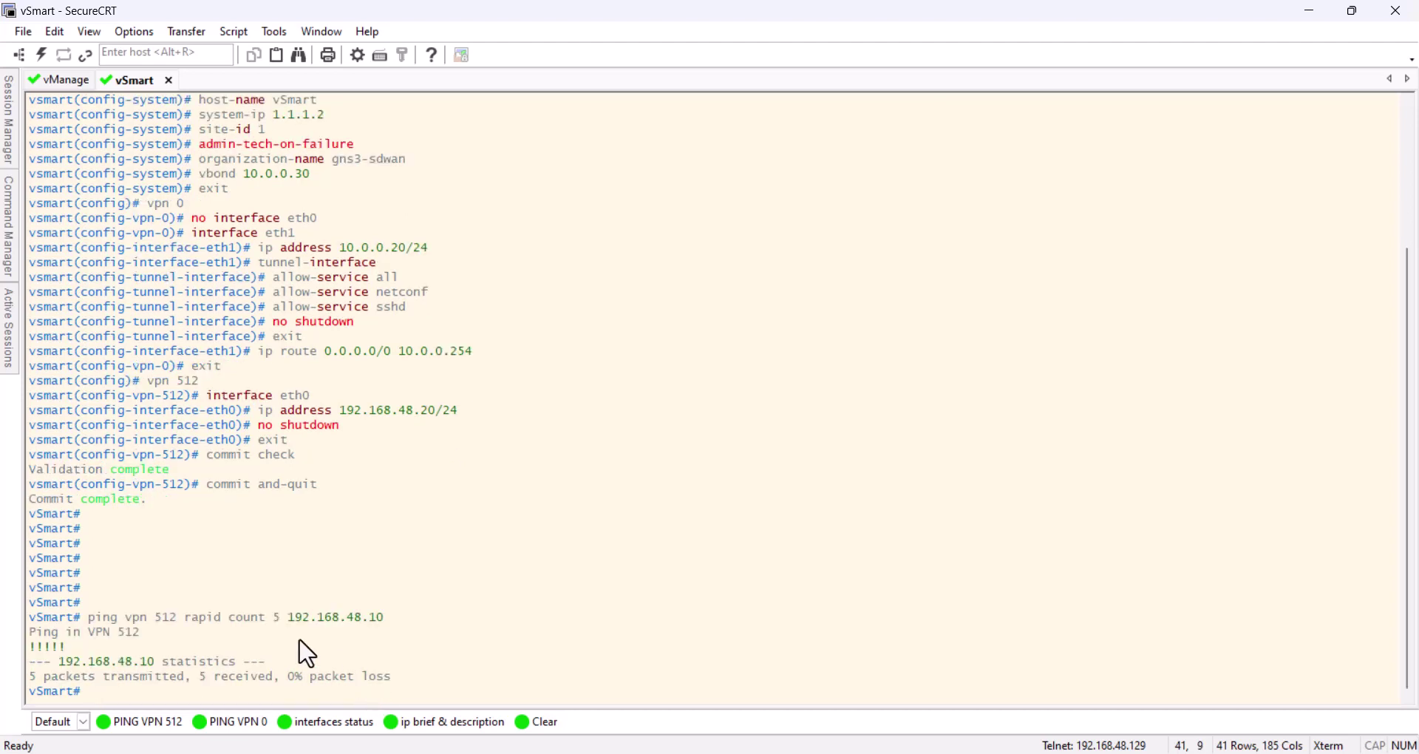
drag(111, 636, 147, 637)
Ping 10.0.0.10 in VPN 0 from vSmart, correcting the mistyped address
click(236, 728)
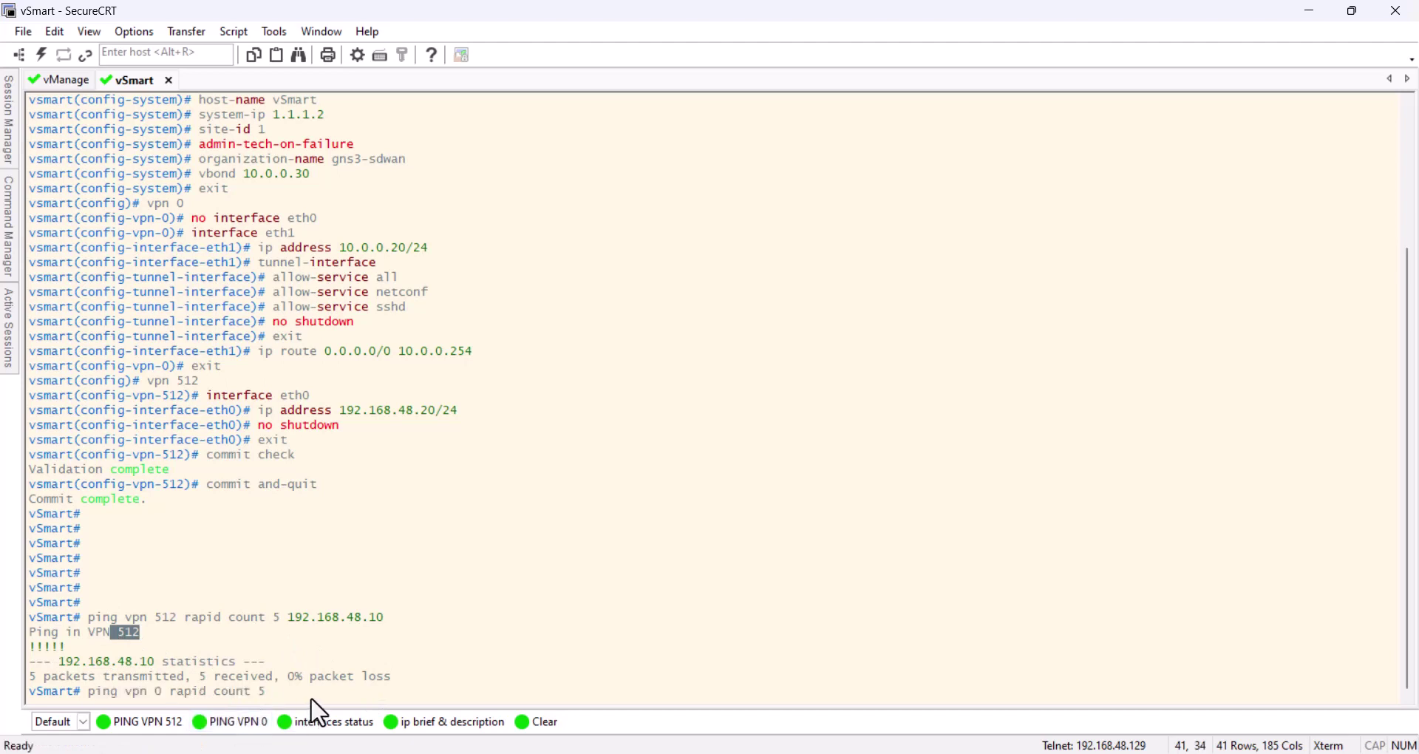
key(ctrl+u)
key(Return)
key(Return)
key(Return)
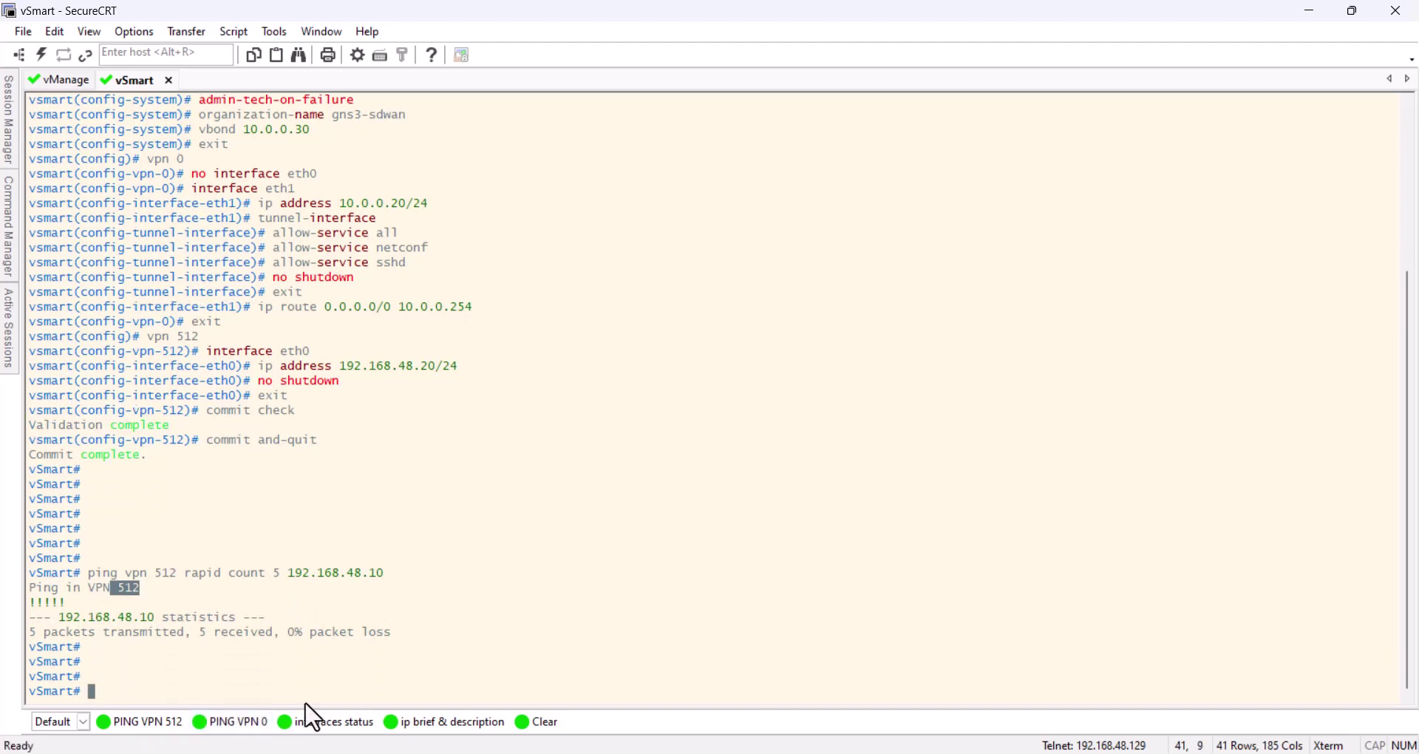
click(247, 724)
text(1)
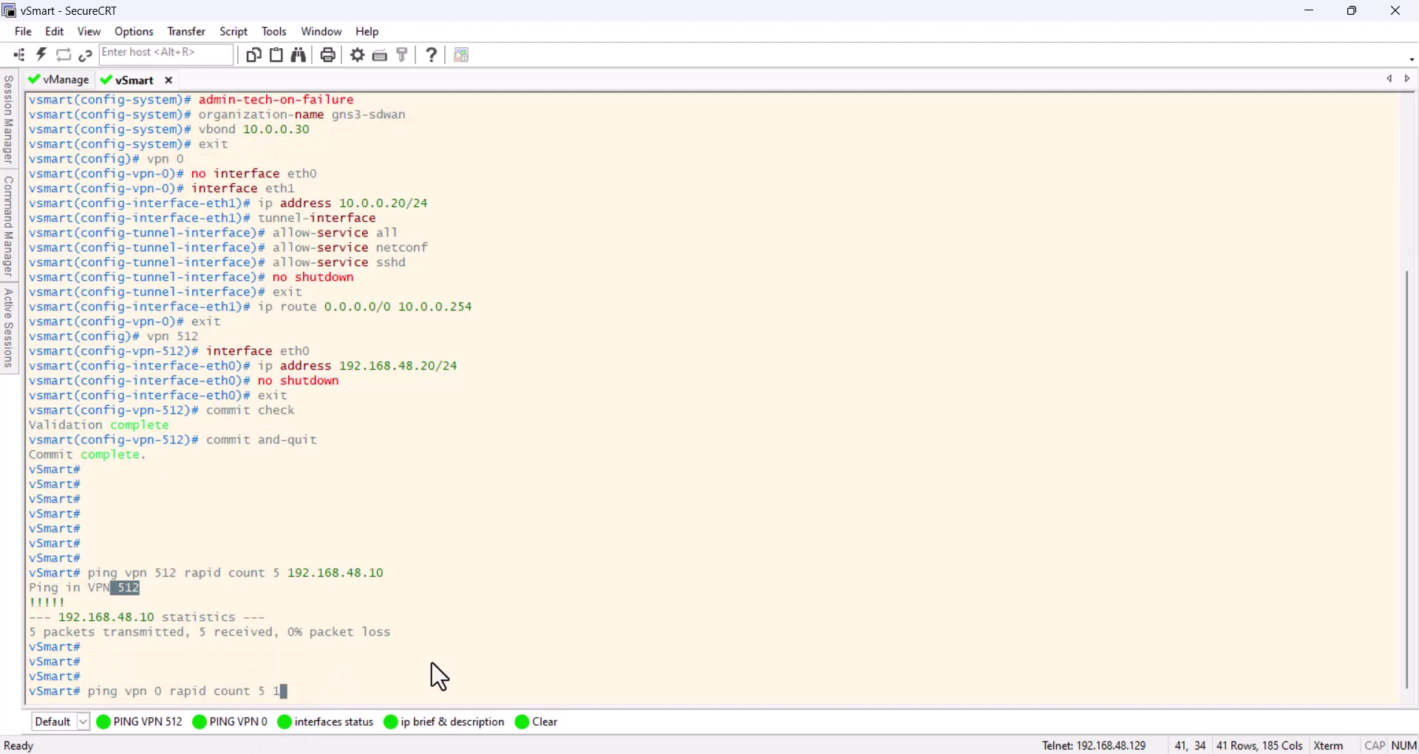
text(0.0.010)
key(Return)
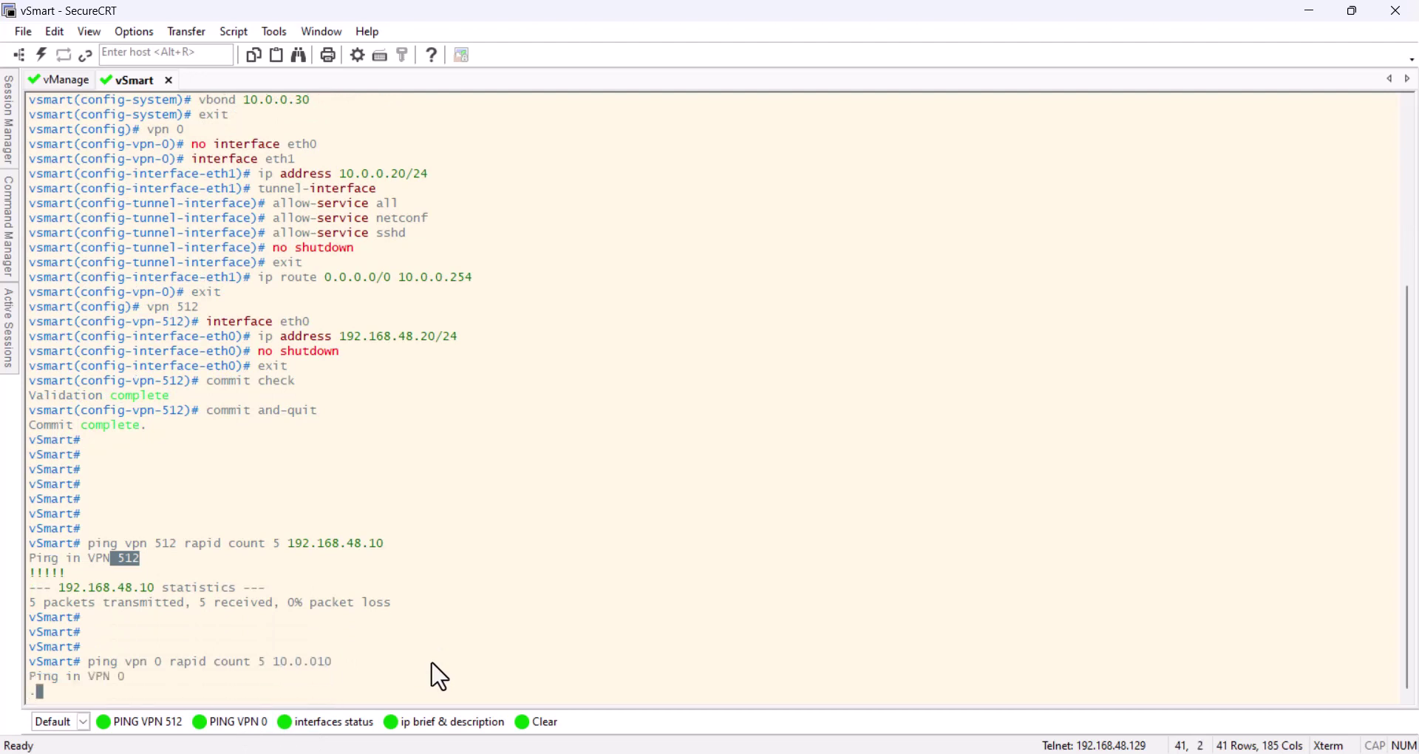
key(ctrl+c)
key(Up)
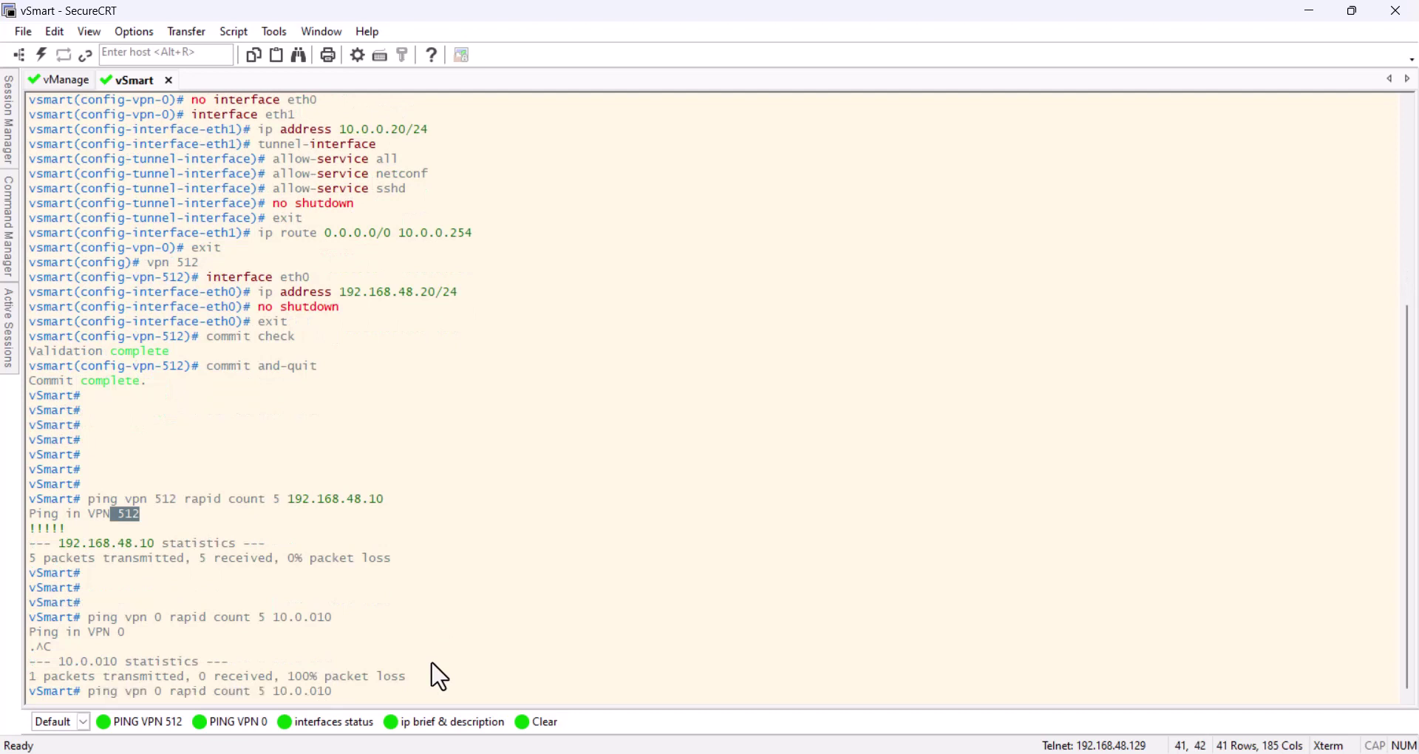
key(BackSpace)
text(.10)
key(Return)
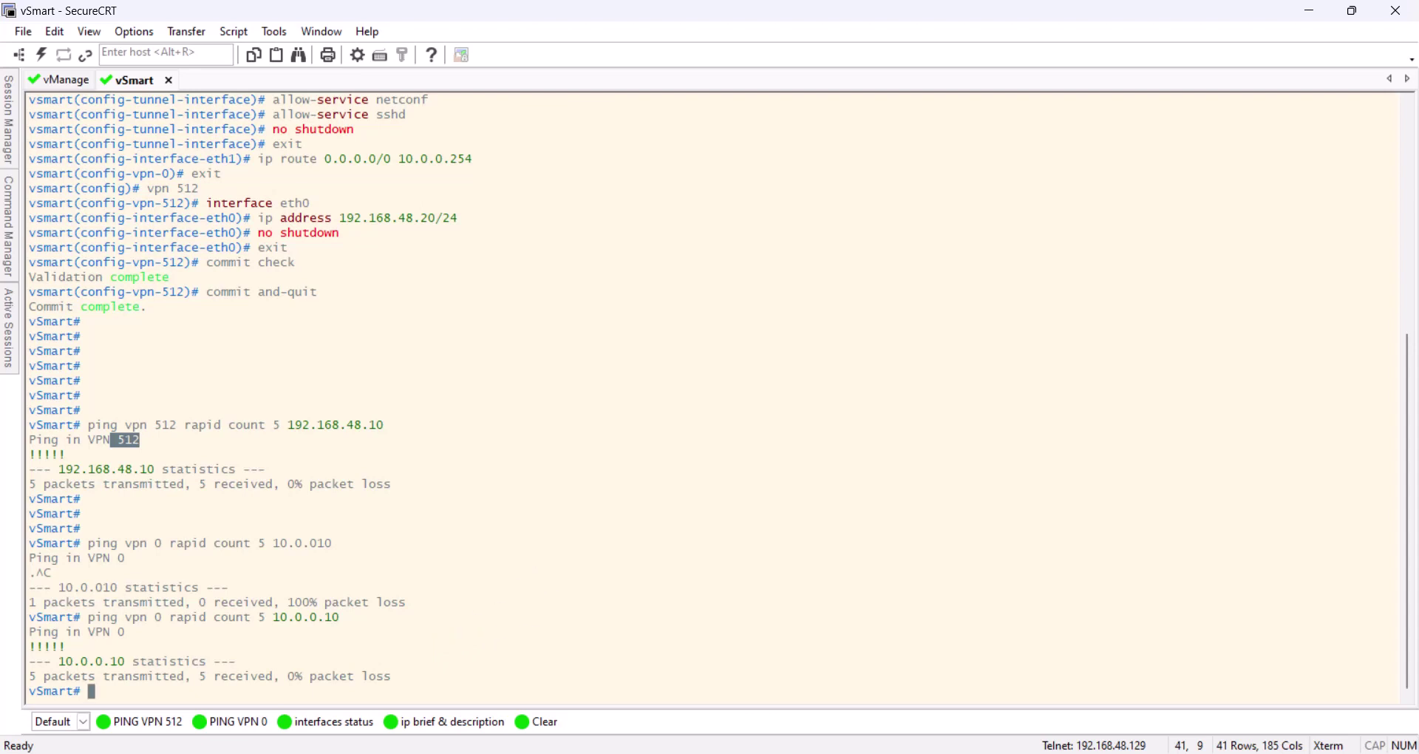
key(alt+Tab)
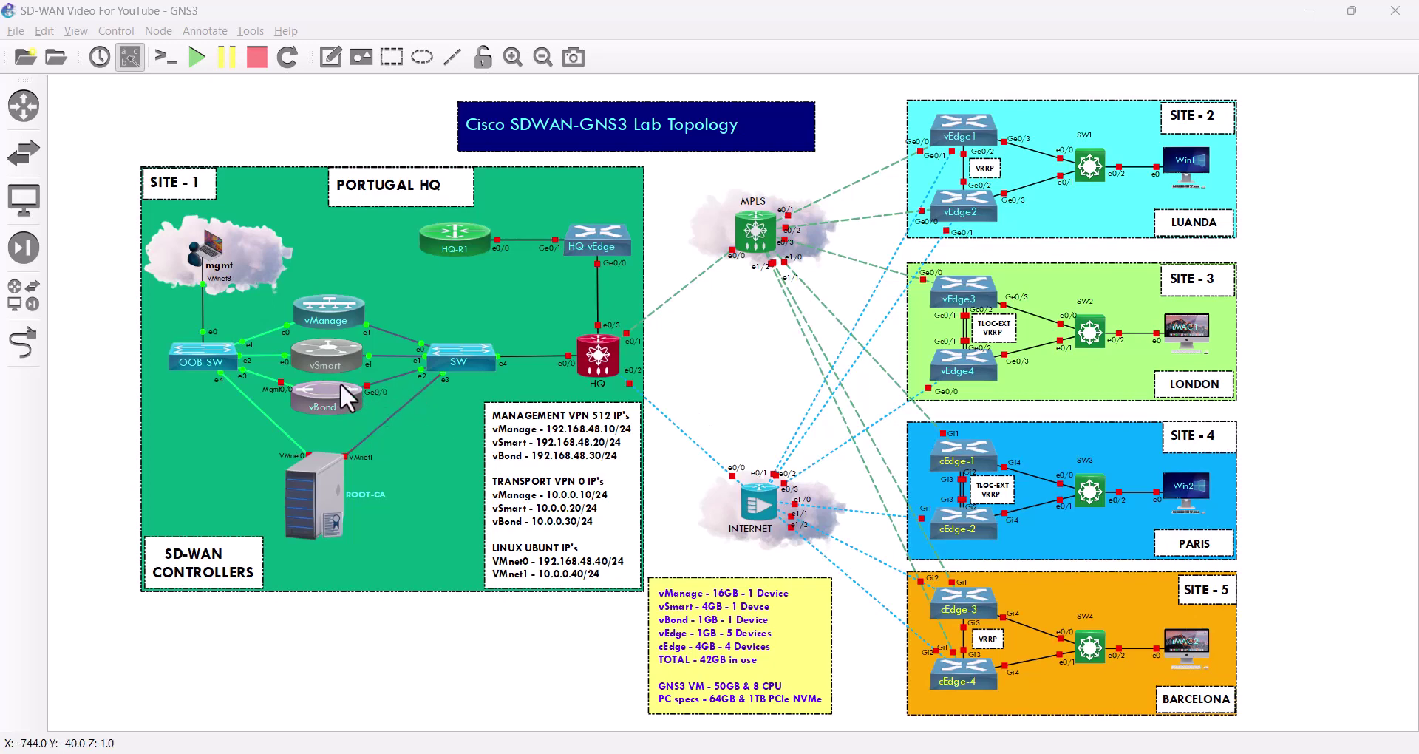
Start the vBond node and open its SecureCRT console
click(421, 633)
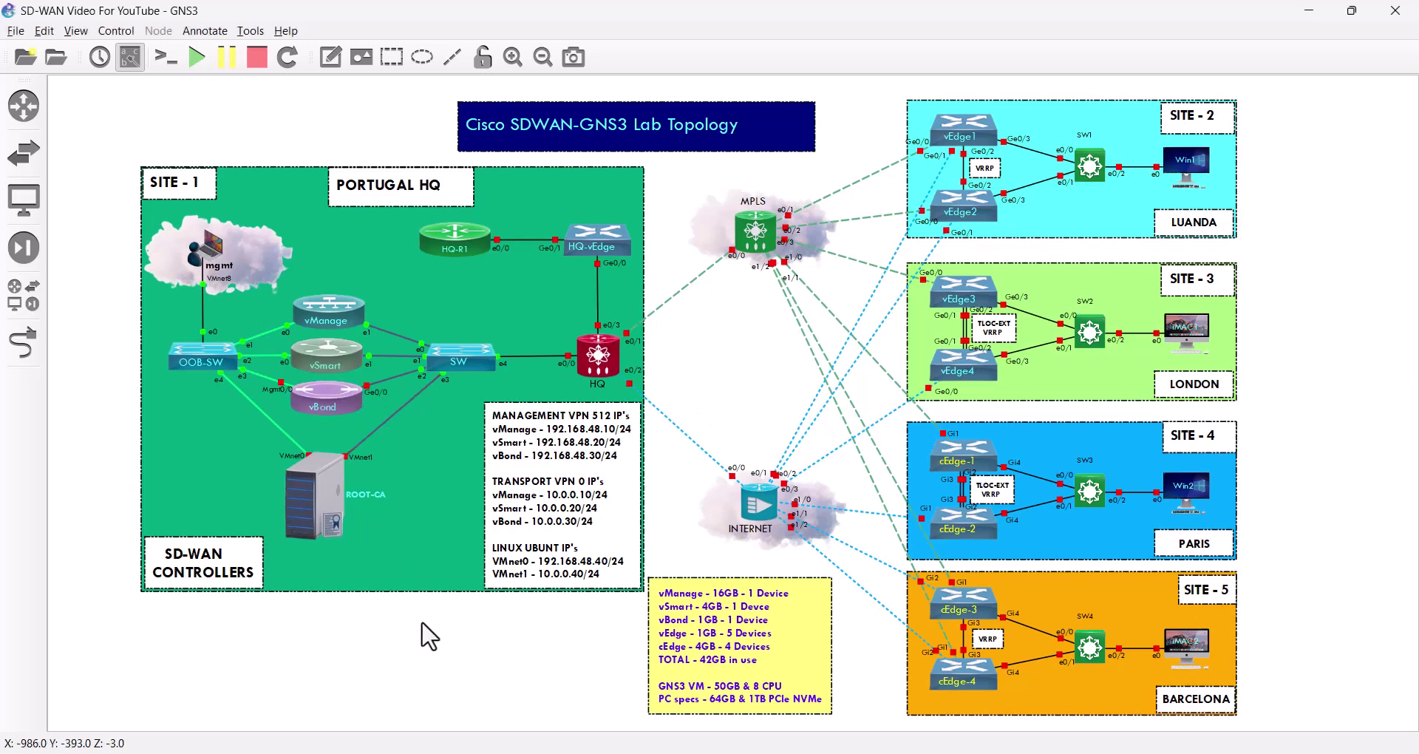
right_click(321, 387)
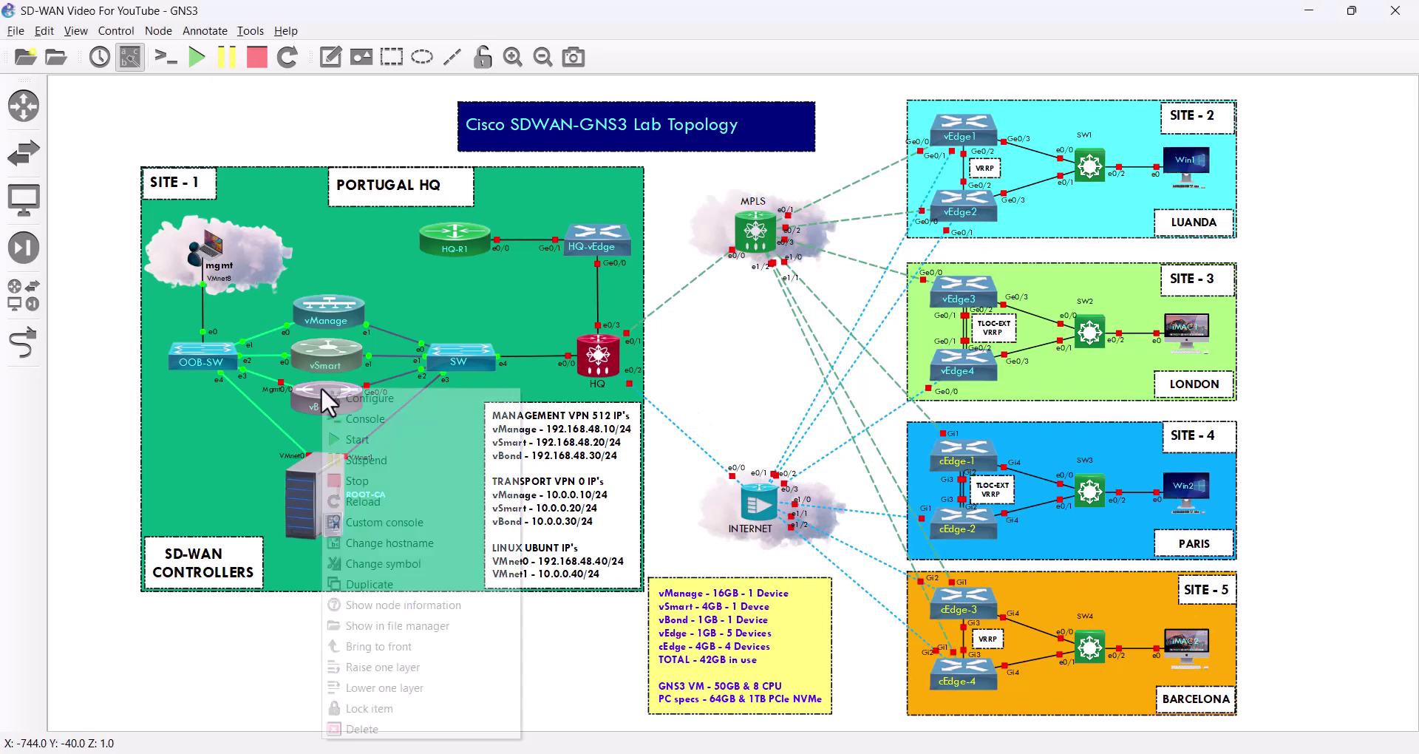
click(374, 437)
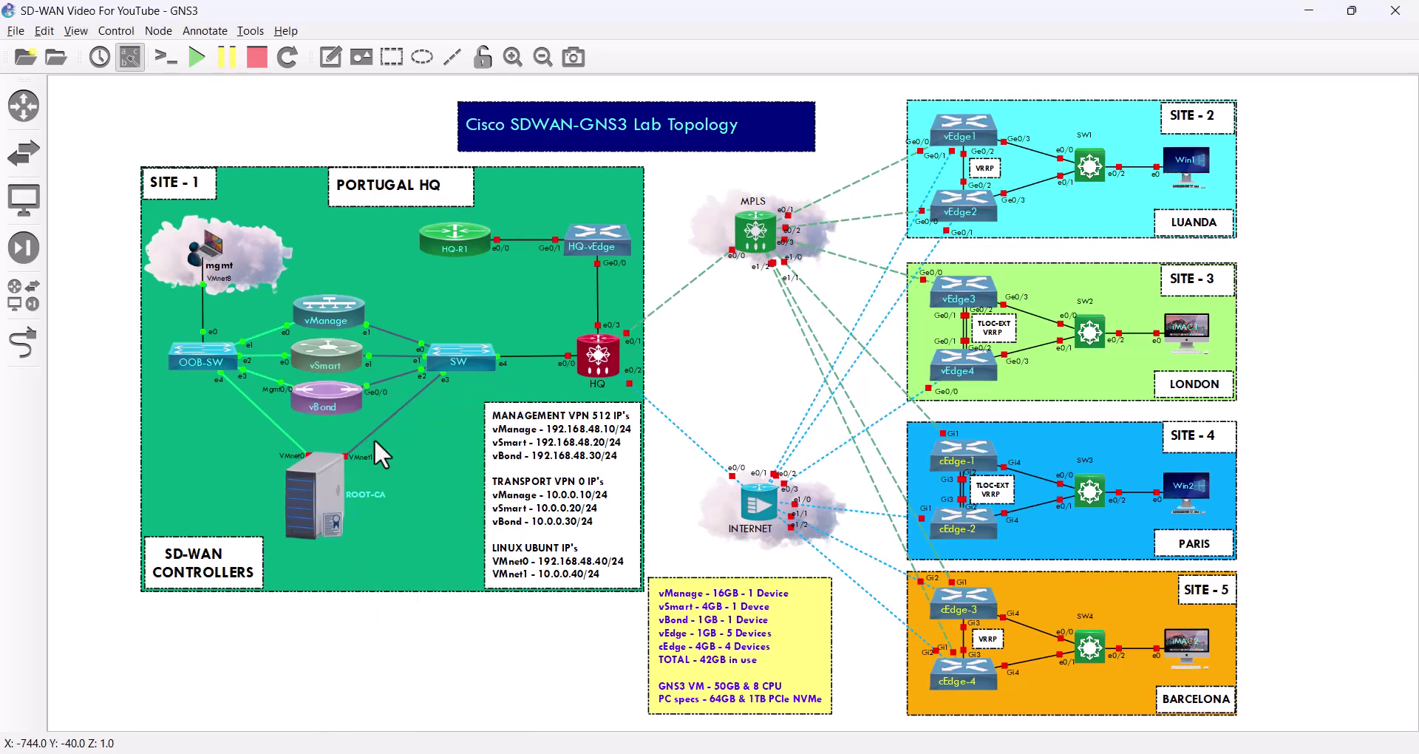
double_click(331, 391)
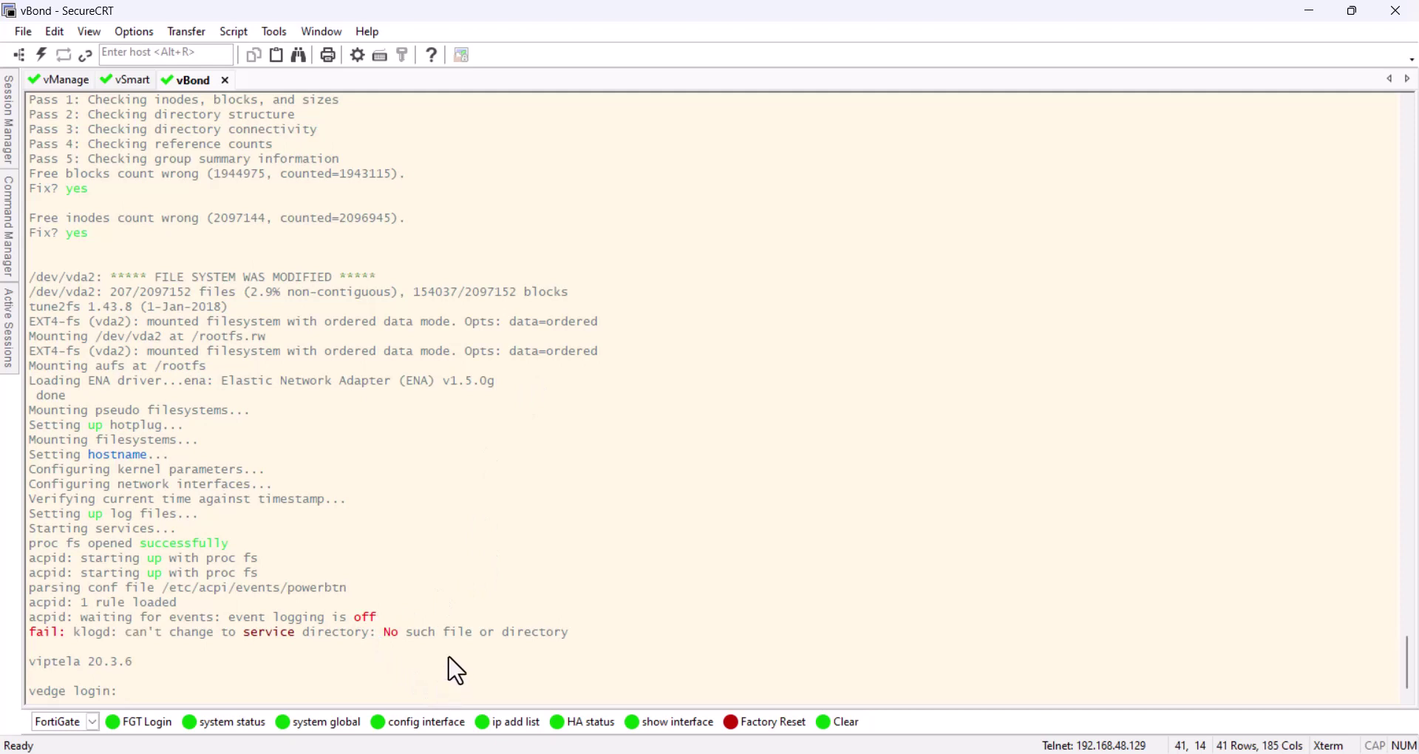
Clear the vBond terminal and point out the System Ready message and its timestamp
click(842, 725)
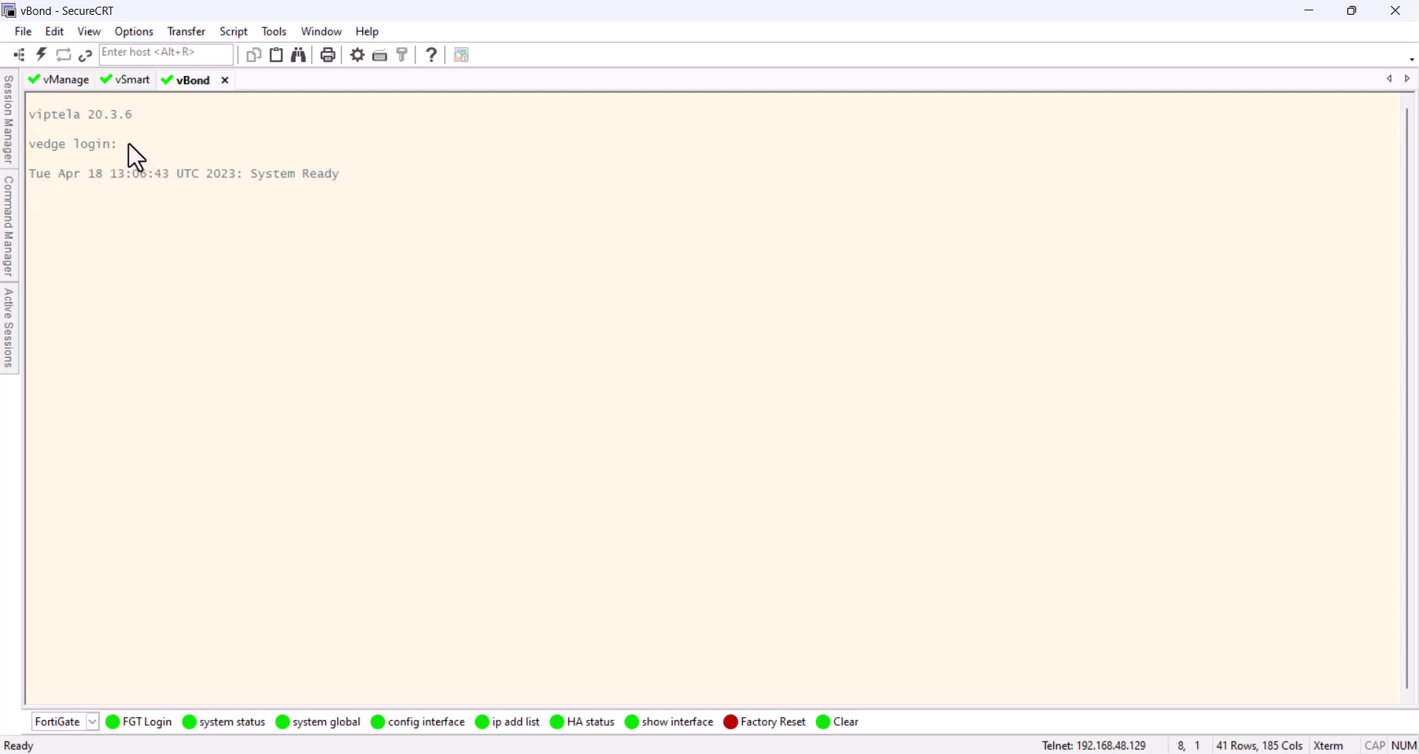
drag(340, 174, 26, 176)
click(133, 219)
drag(358, 186, 31, 177)
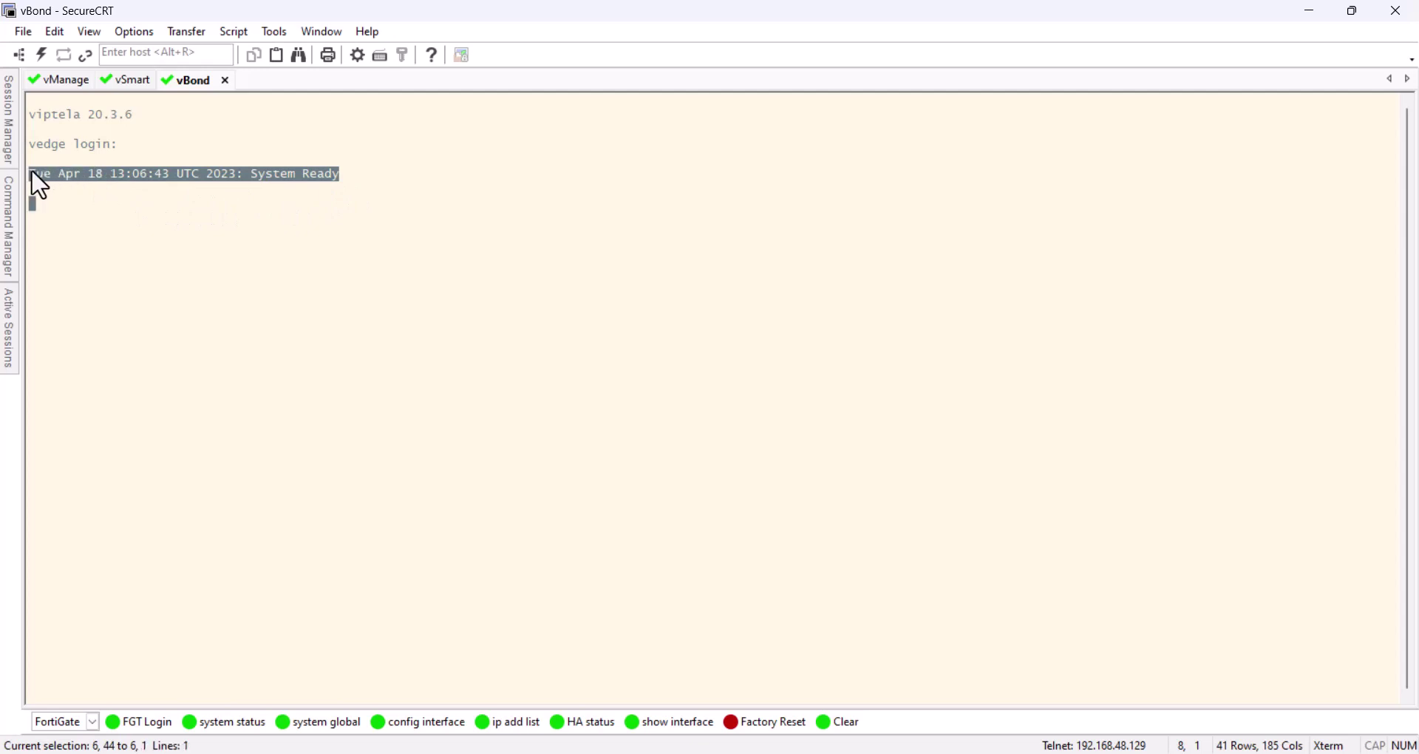
click(191, 177)
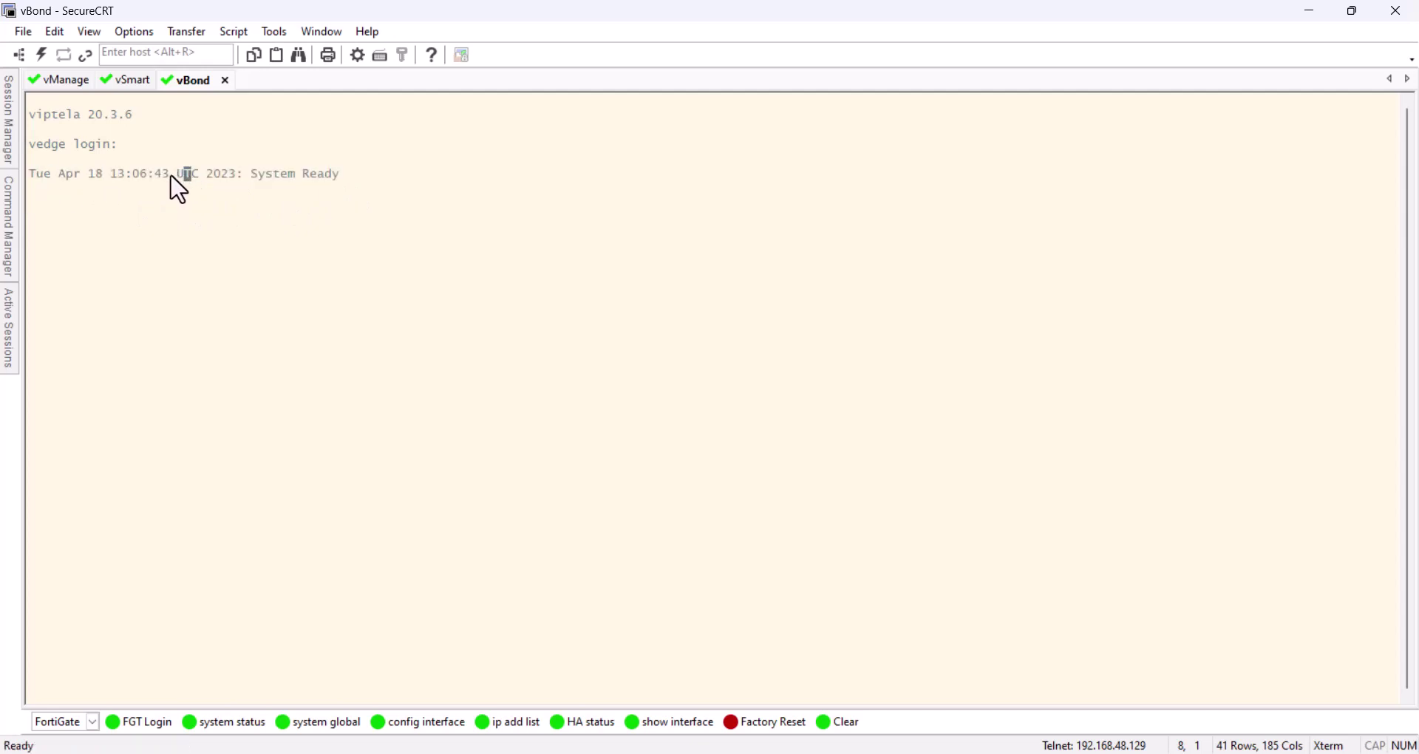
drag(171, 178, 28, 178)
drag(250, 178, 346, 180)
click(150, 242)
Log in to vBond as admin with the default password and enter a new password
key(Return)
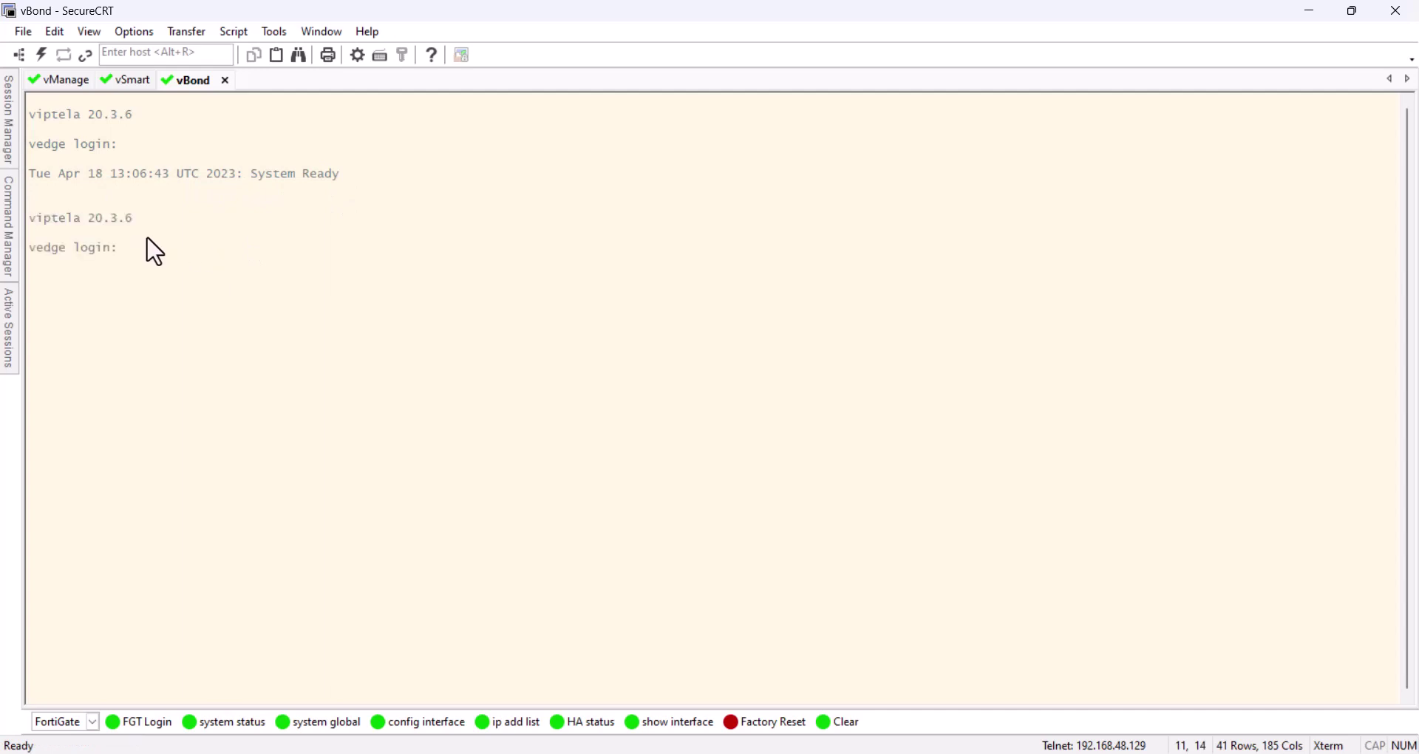
text(admin)
key(Return)
key(Return)
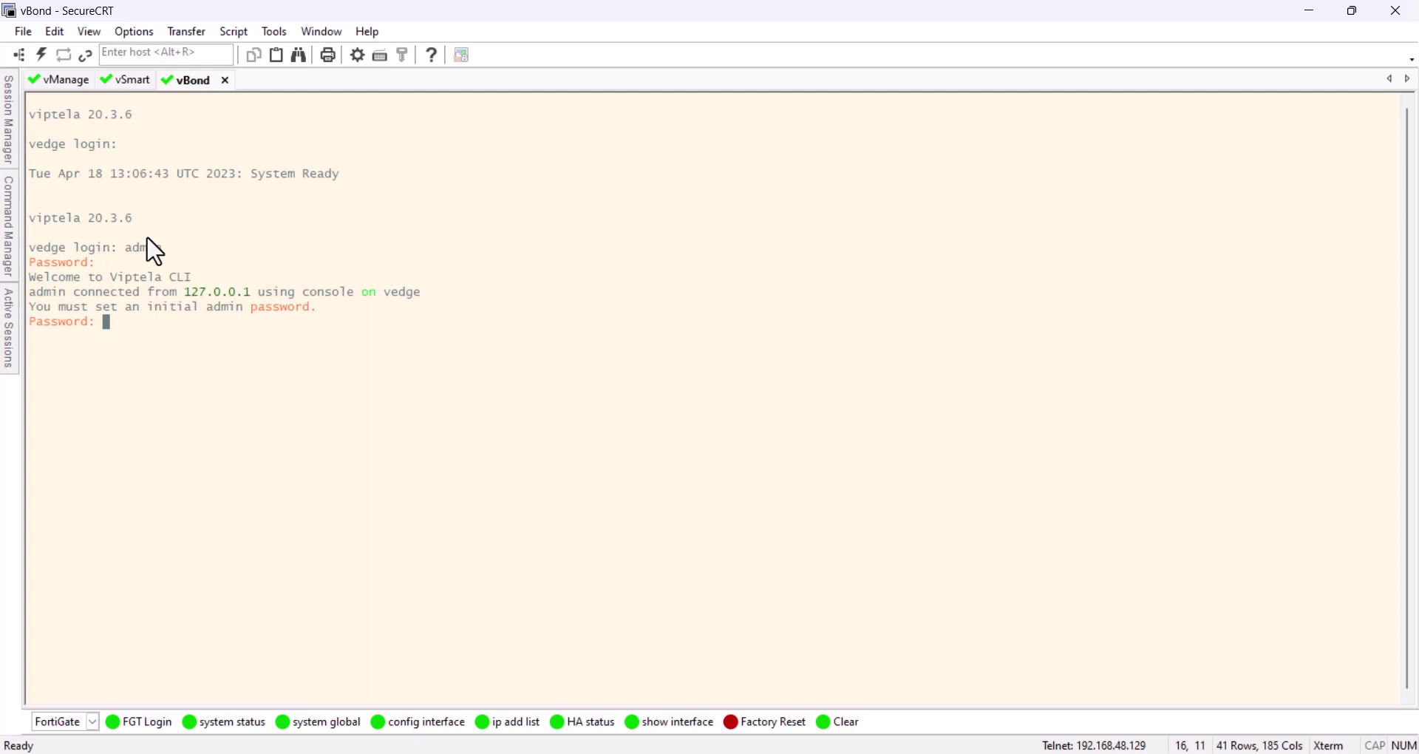
key(Return)
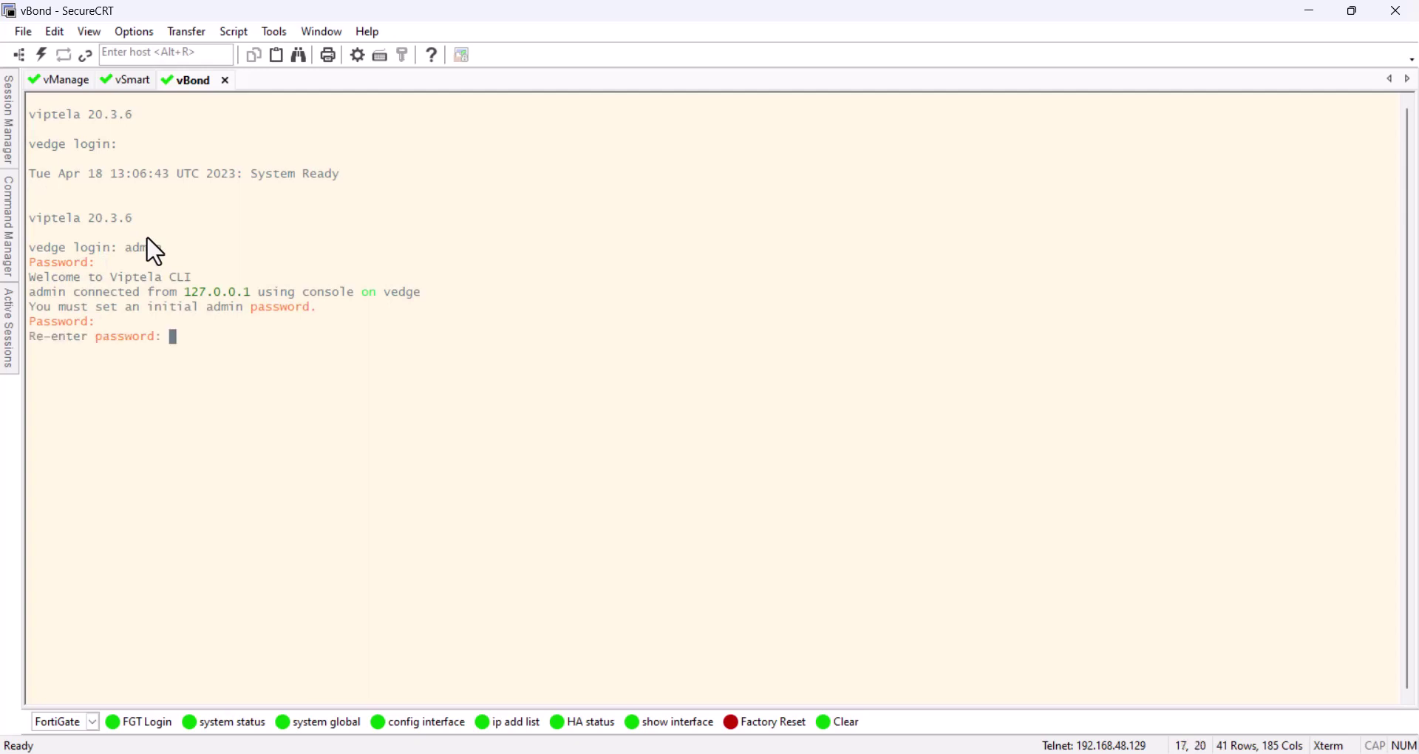
key(Return)
In the vBond notes, highlight system-ip 1.1.1.3, site-id 1, ge0/0 and the local vbond-only option
key(alt+Tab)
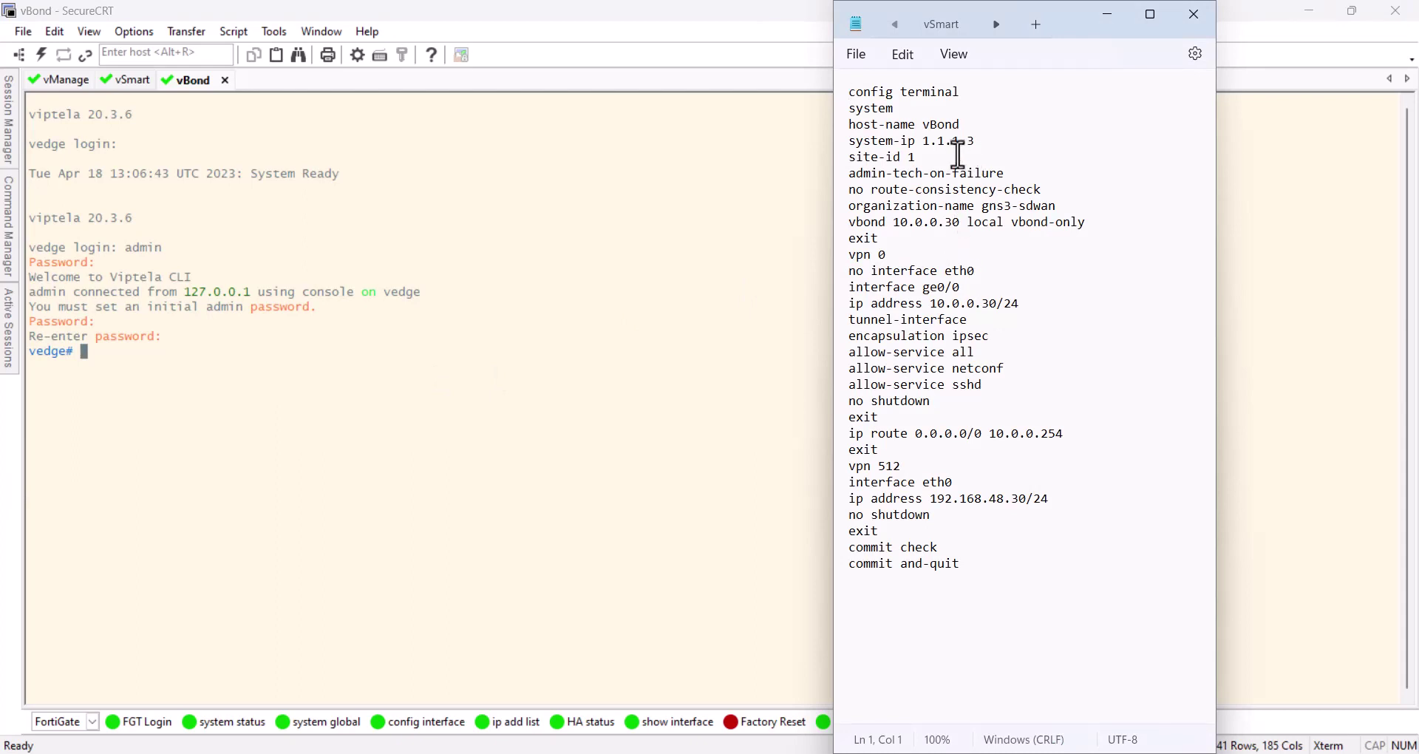
click(879, 142)
double_click(970, 140)
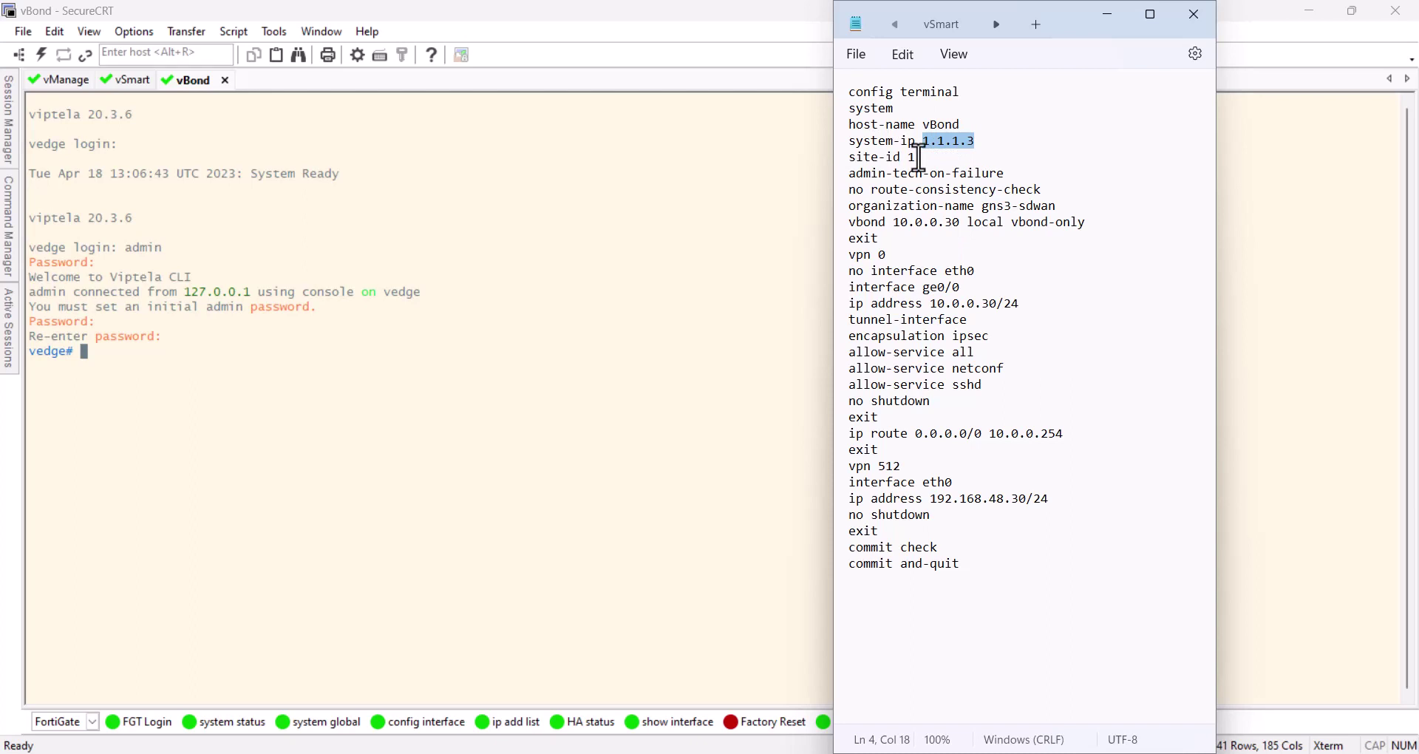
drag(920, 157, 852, 157)
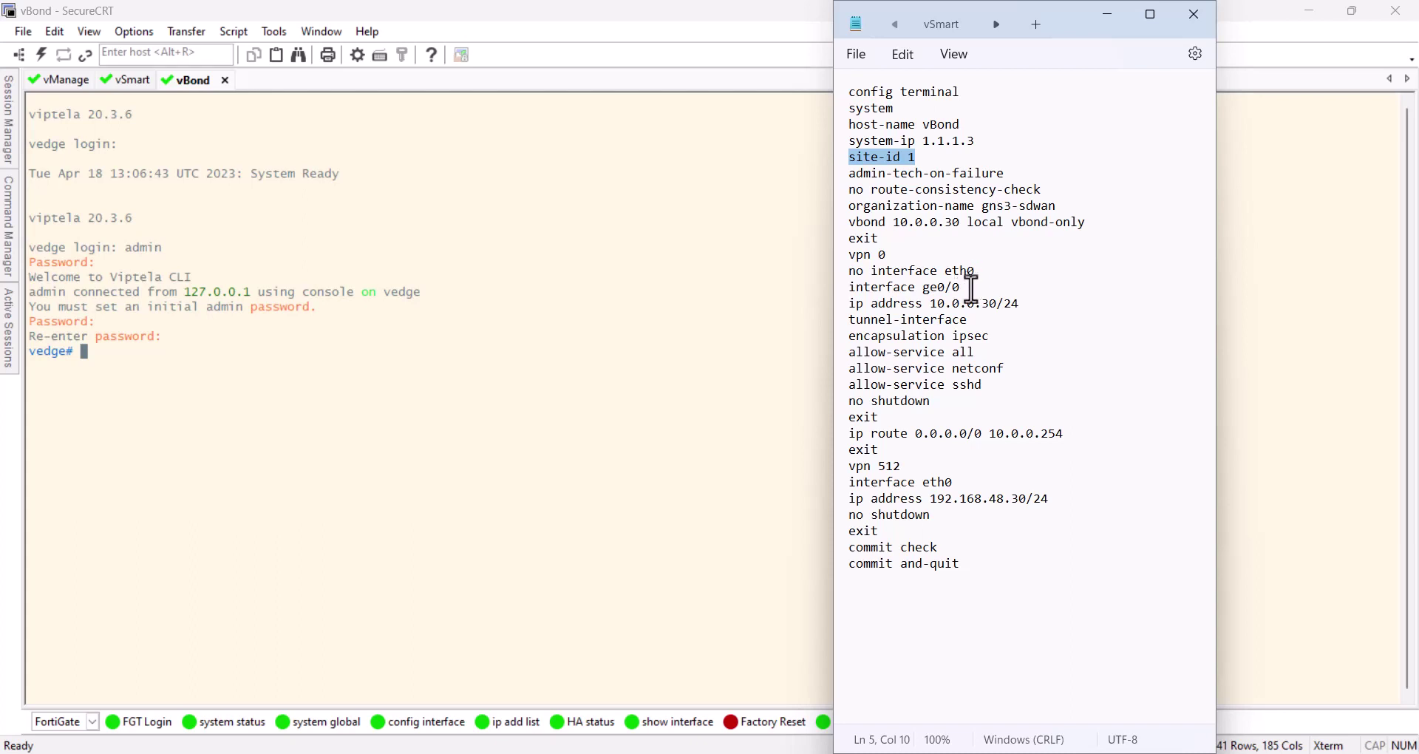
drag(962, 287, 920, 293)
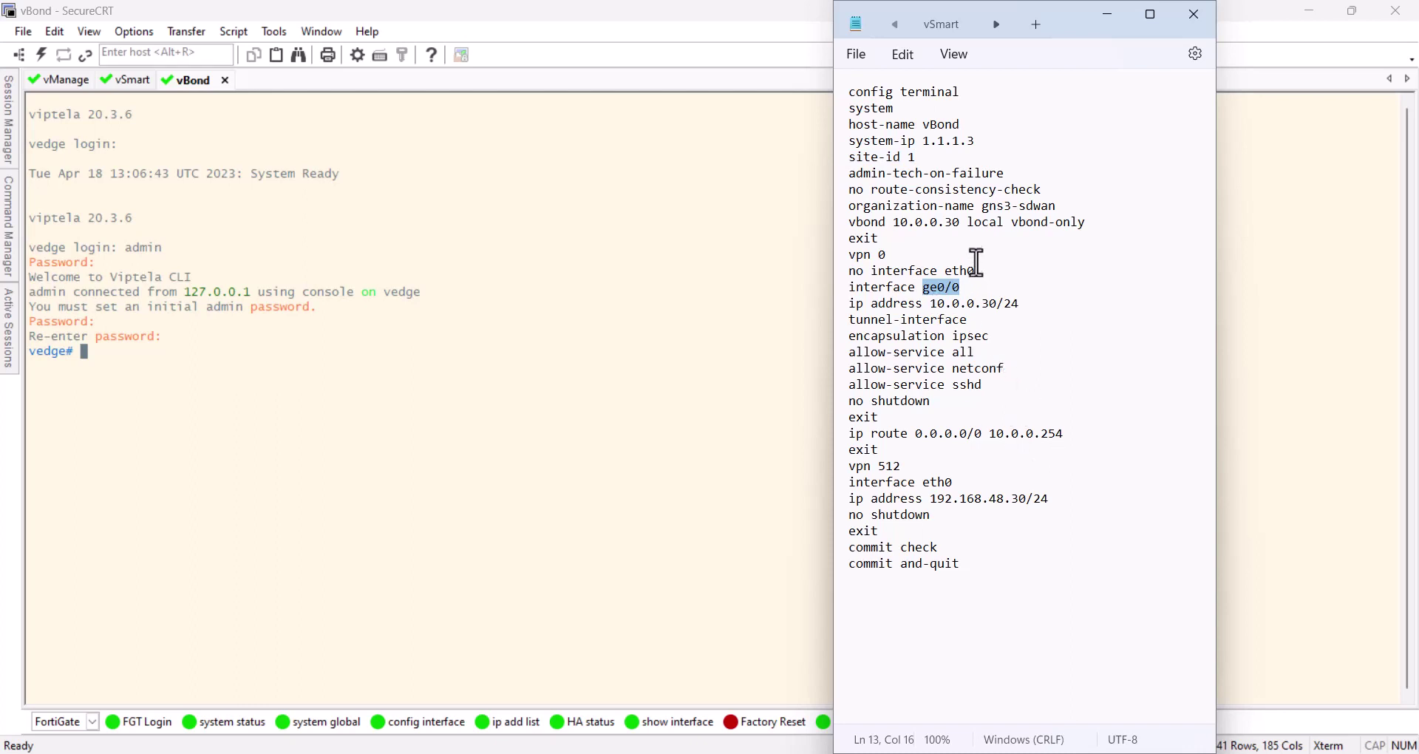
drag(960, 223, 1089, 223)
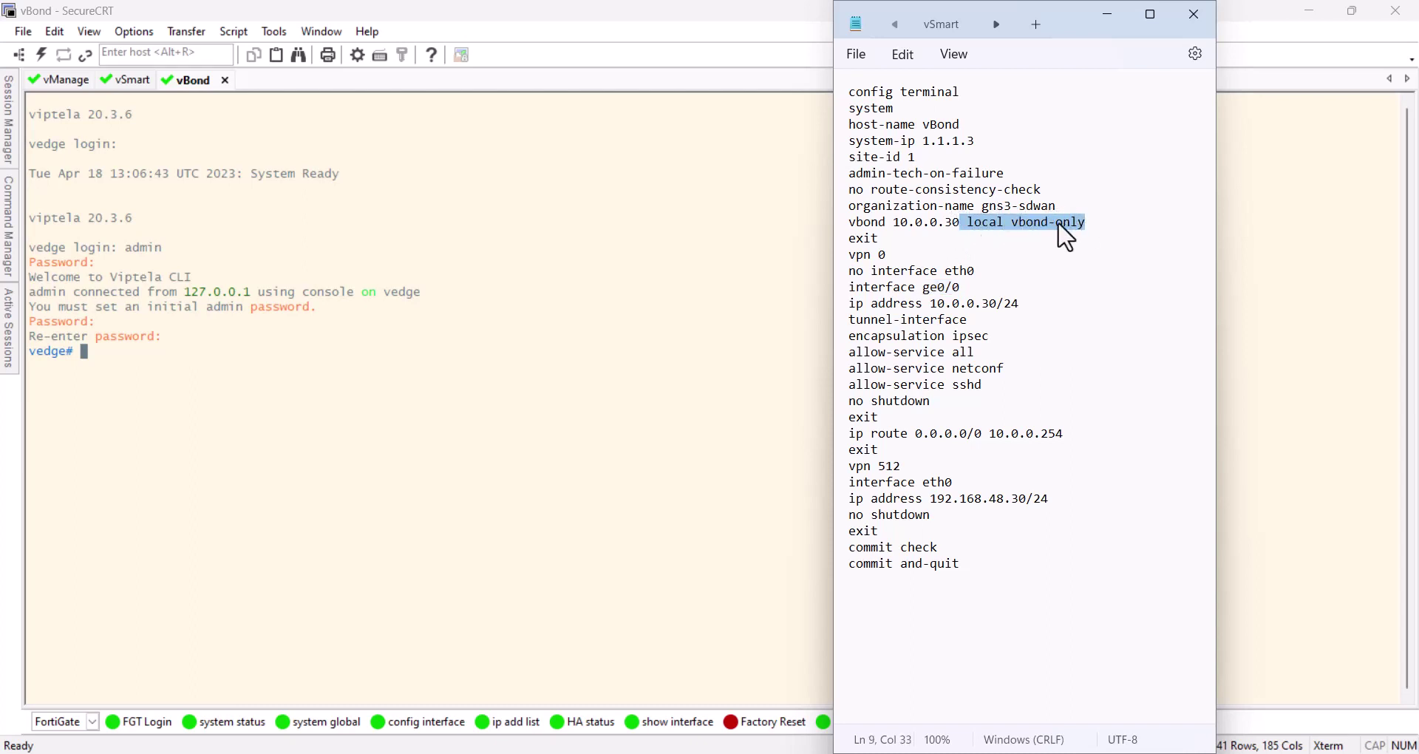
Highlight addresses 10.0.0.30 and 192.168.48.30, then copy the whole vBond configuration
drag(961, 222, 895, 227)
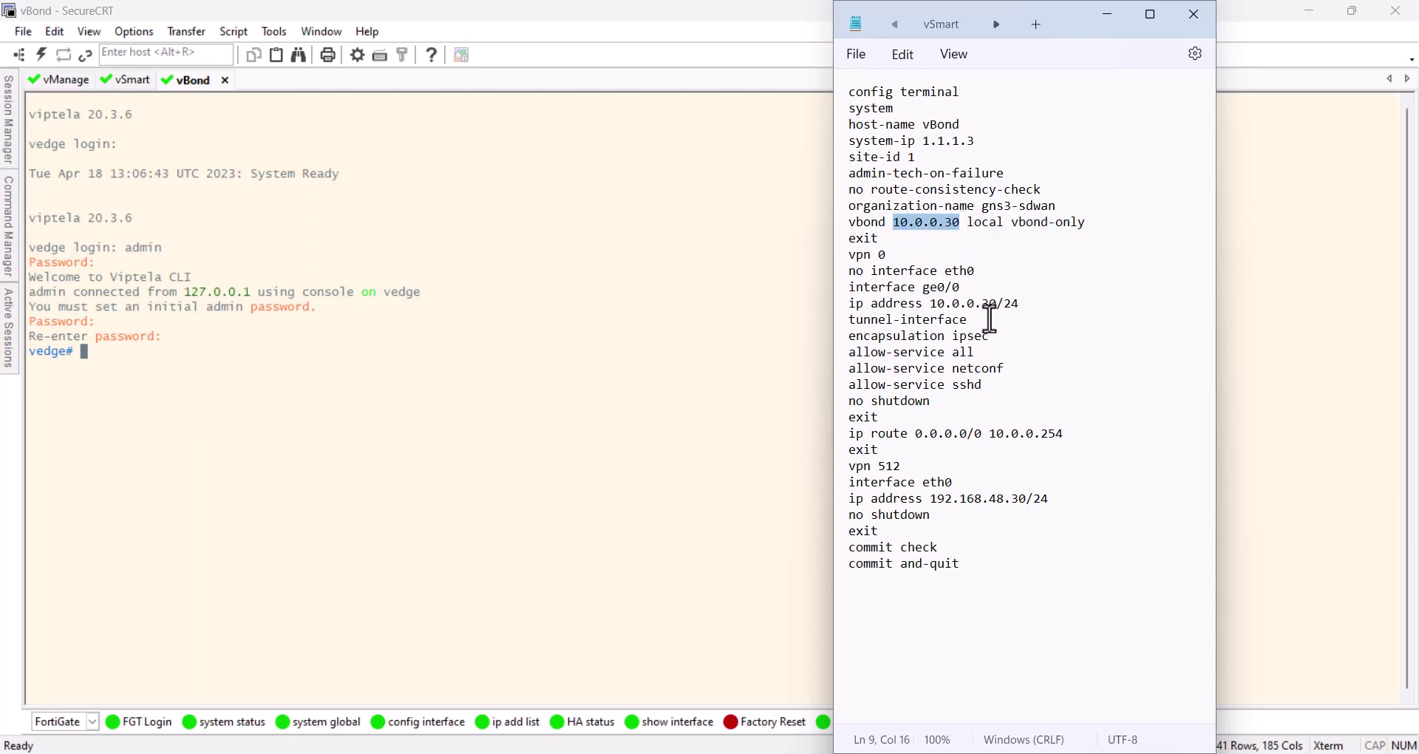
drag(997, 303, 931, 304)
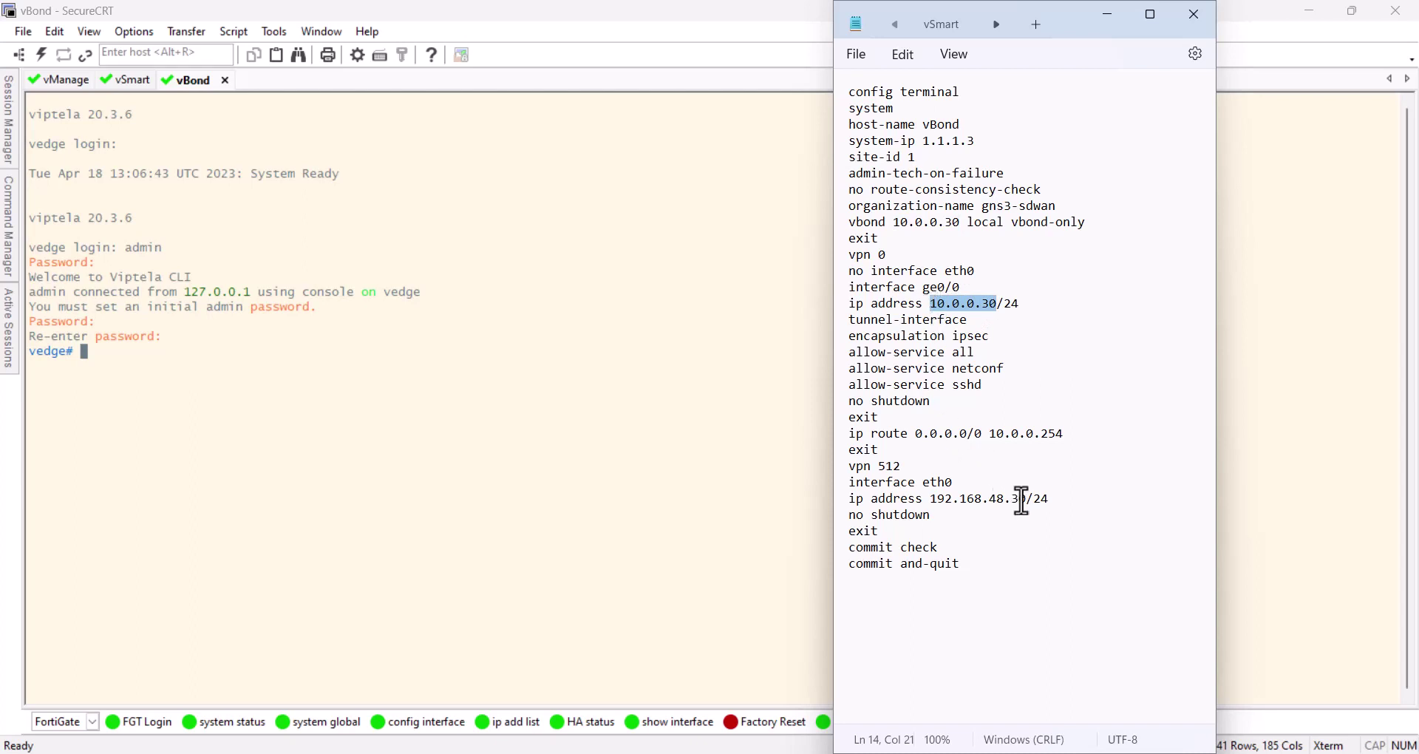
drag(1027, 499, 931, 502)
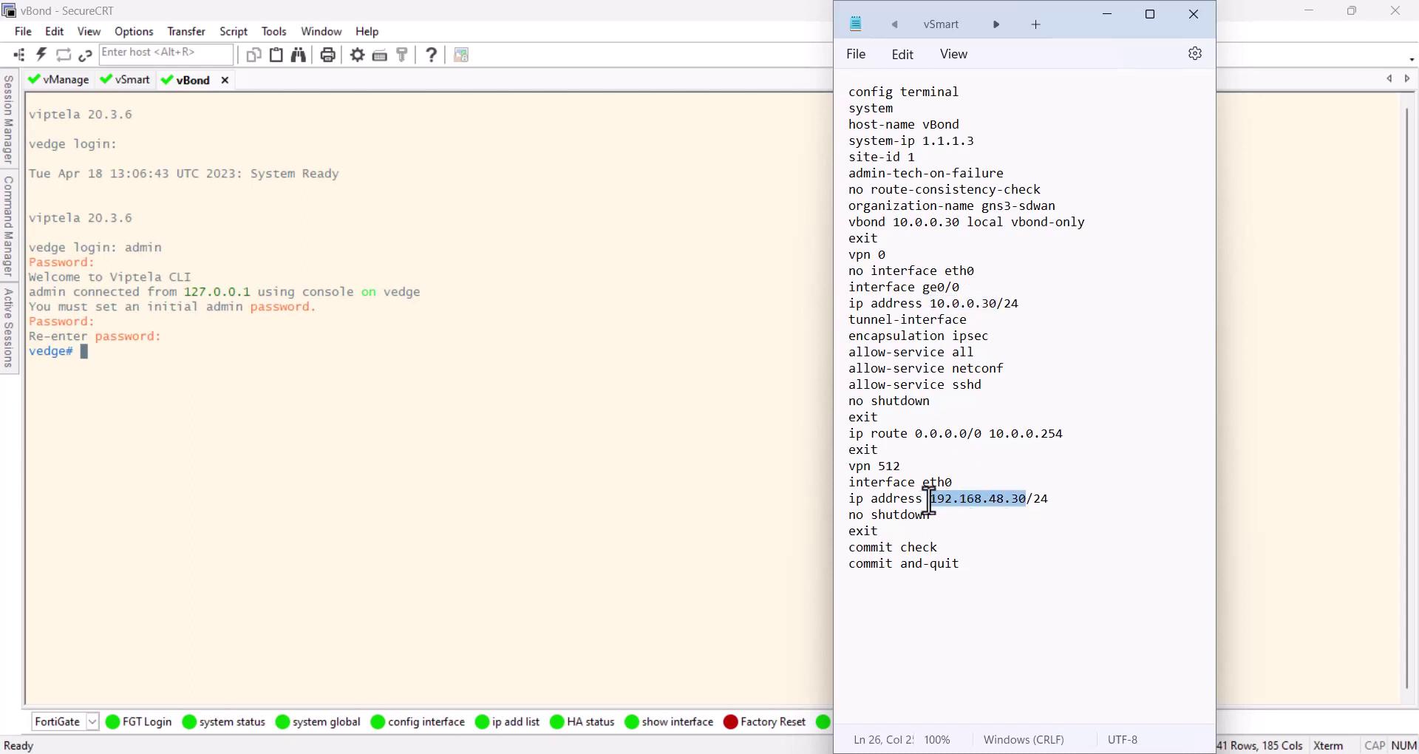
drag(887, 584, 813, 92)
right_click(901, 157)
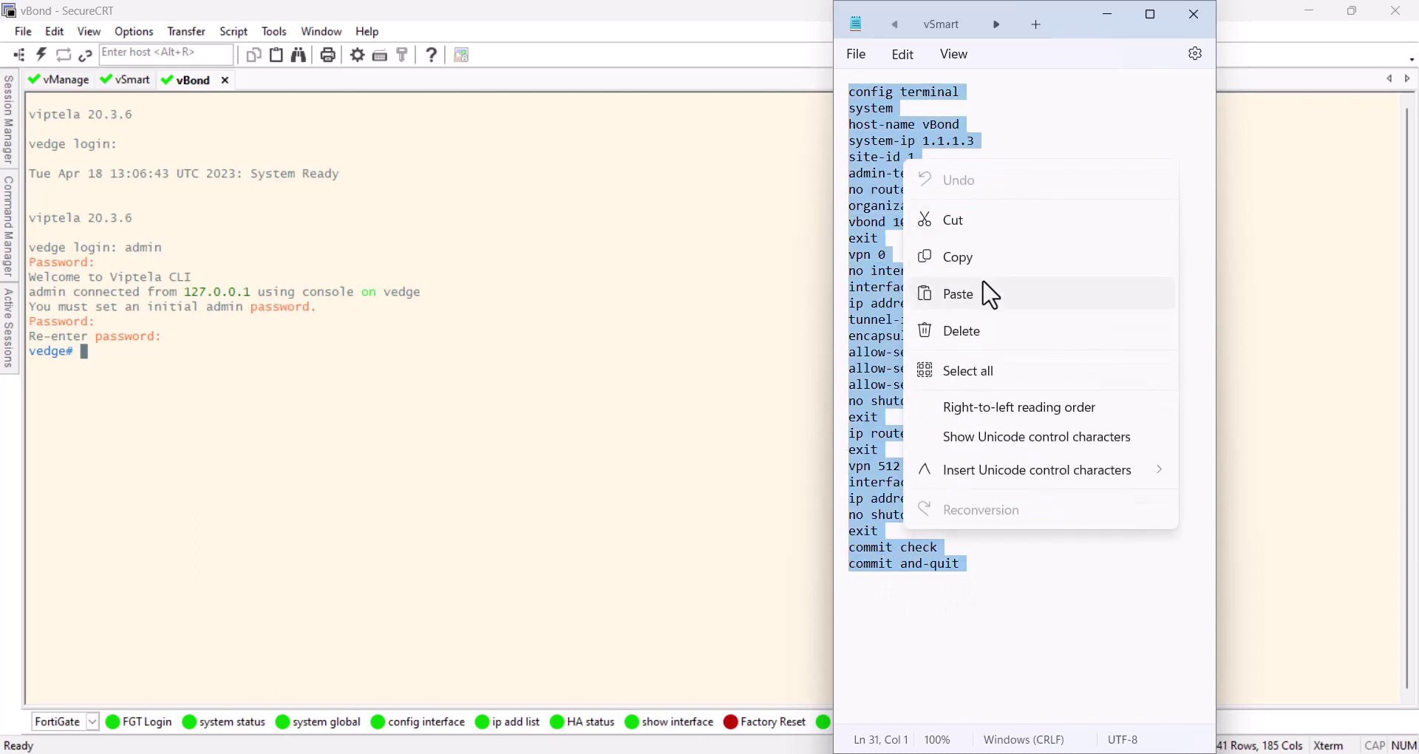
click(986, 257)
click(460, 383)
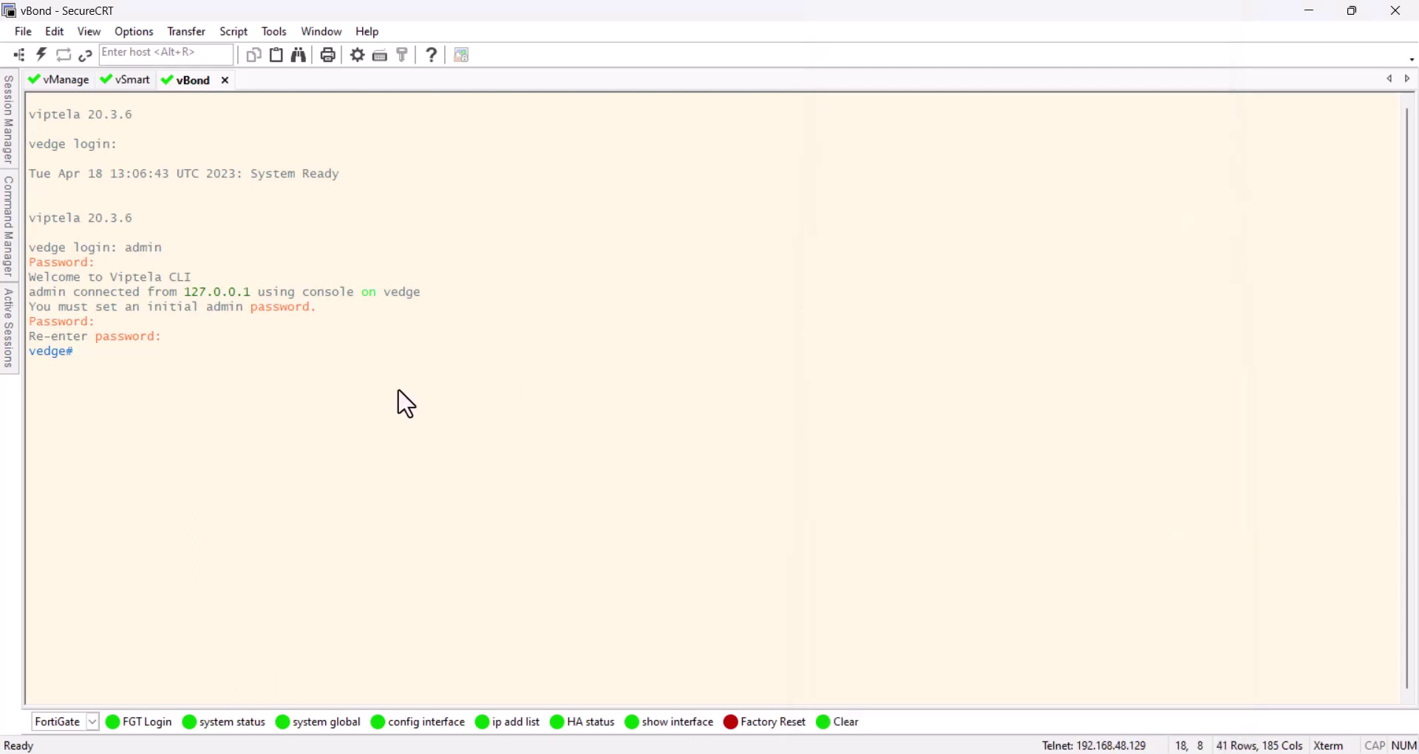
Paste the vBond configuration into its console, clear the screen, and load the Default button set
right_click(405, 403)
key(Return)
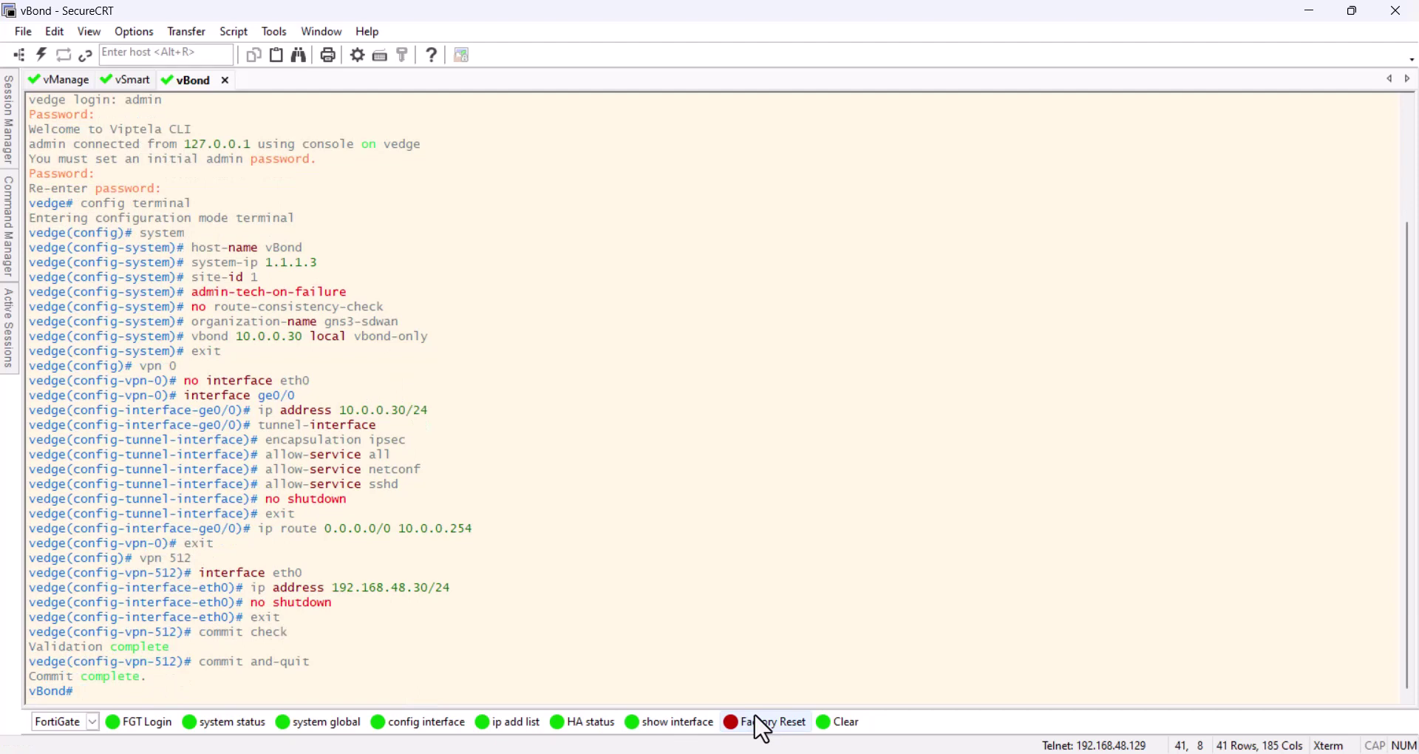
click(862, 728)
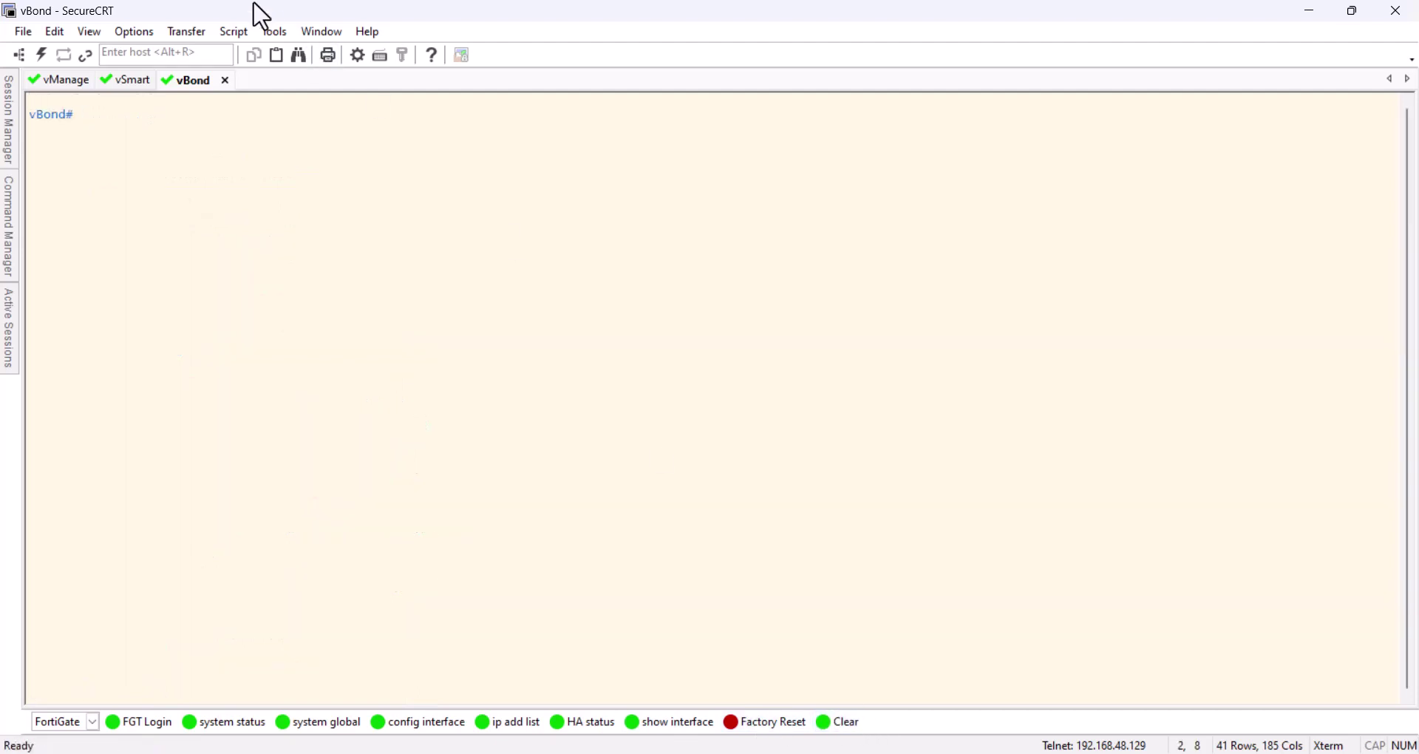
click(84, 723)
click(74, 651)
Ping 192.168.48.10 and 192.168.48.20 in VPN 512 from vBond
click(161, 730)
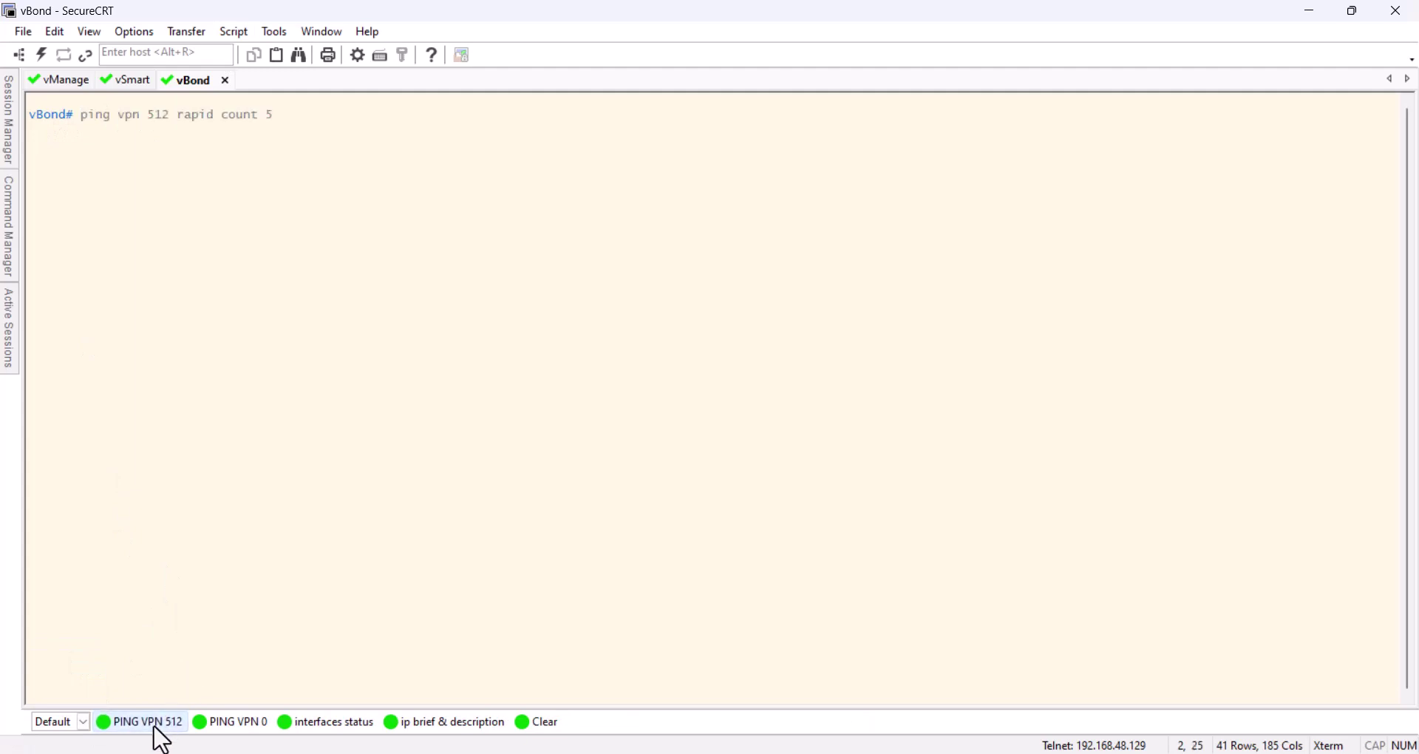
text(192.1)
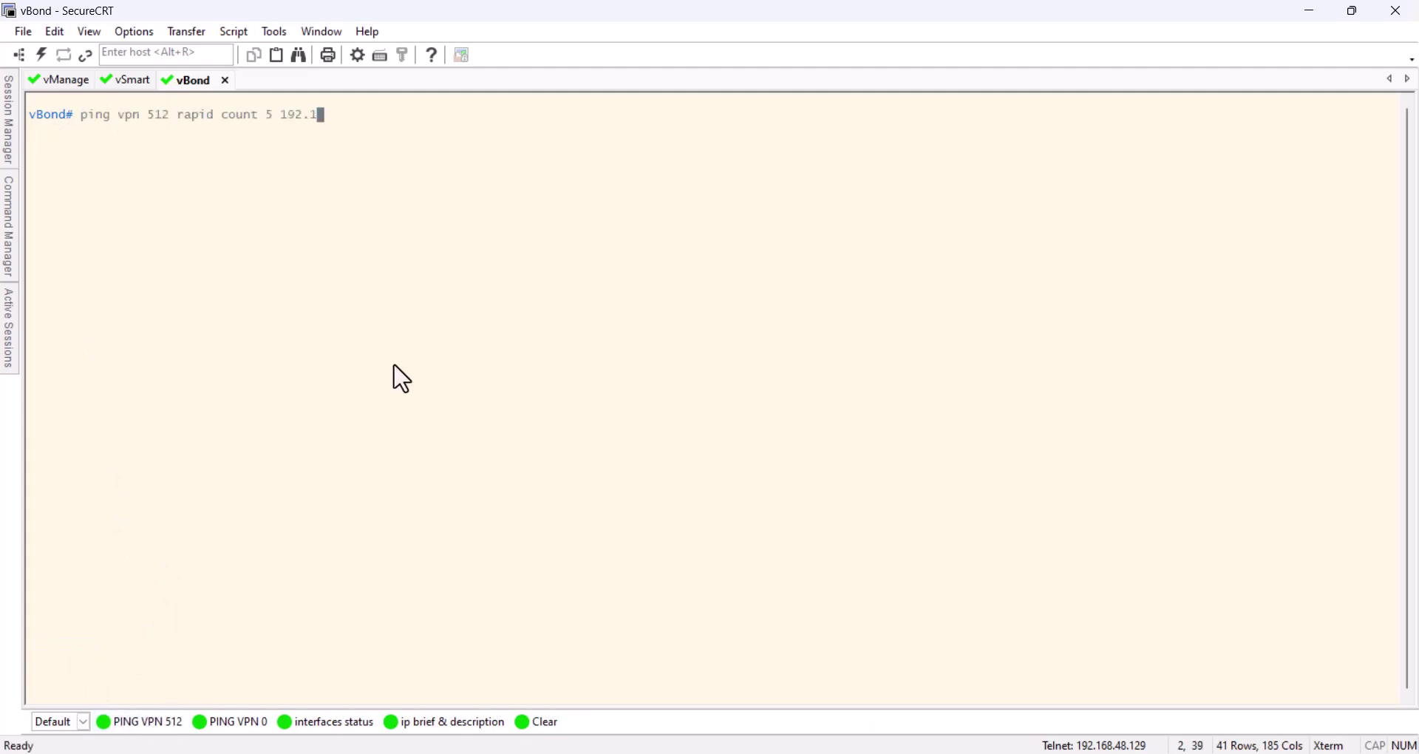
text(68.48.10)
key(Return)
key(Up)
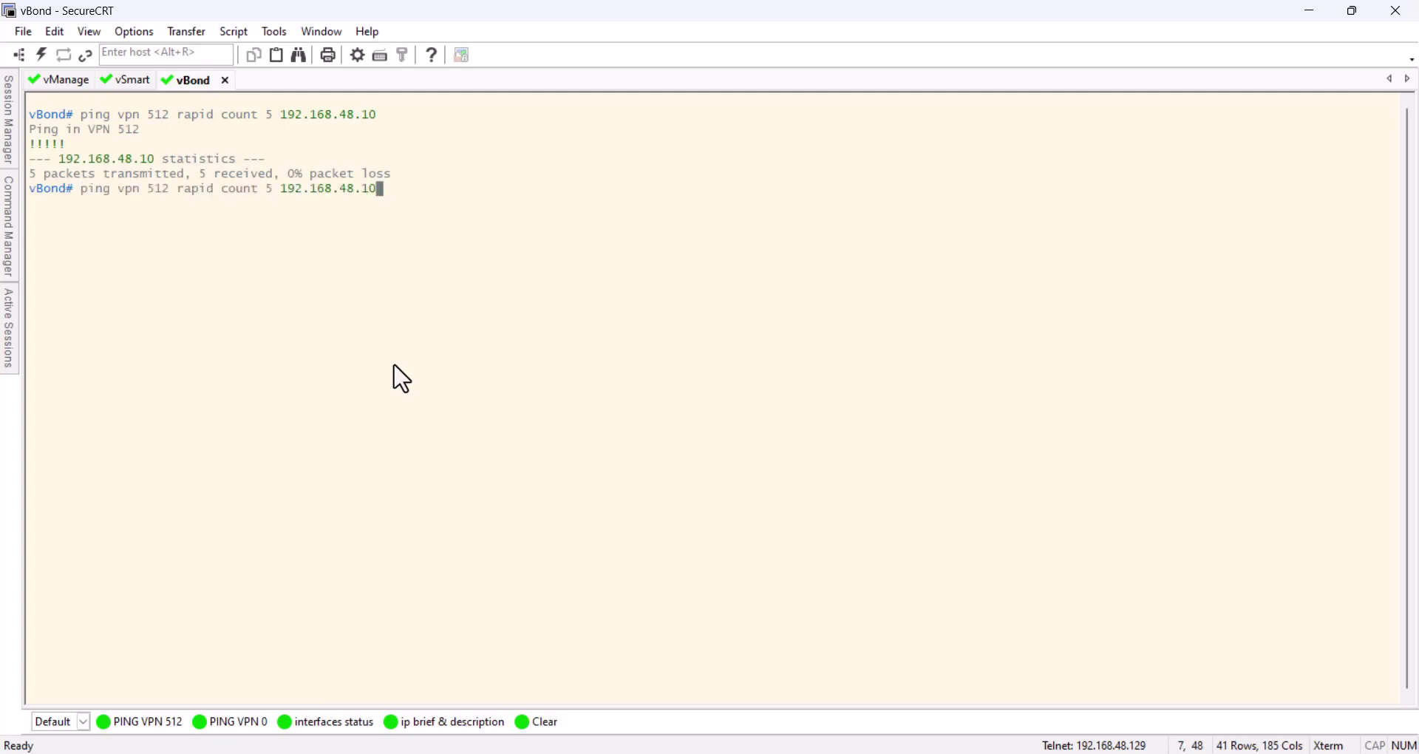
key(BackSpace)
key(BackSpace)
text(20)
key(Return)
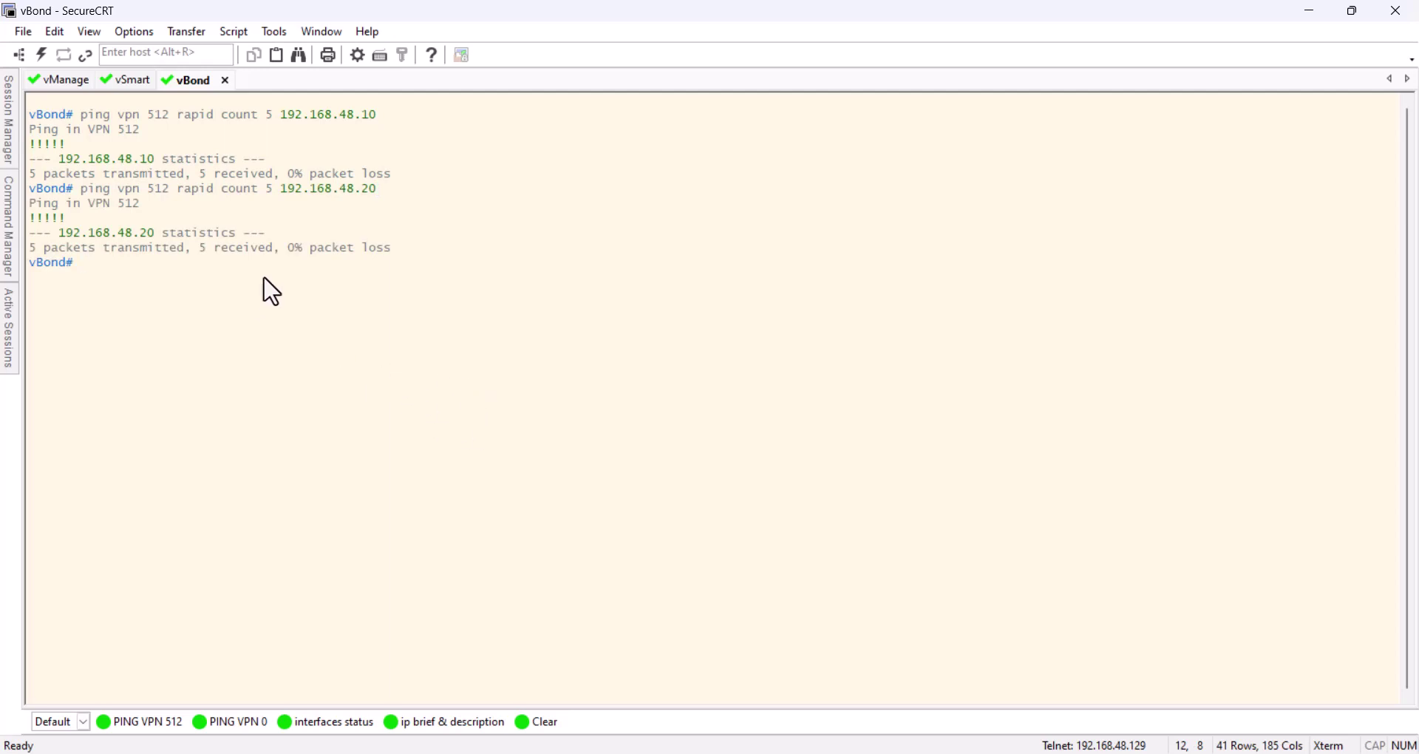
Ping 10.0.0.10 and 10.0.0.20 in VPN 0 from vBond
click(253, 727)
text(10.0.0.10)
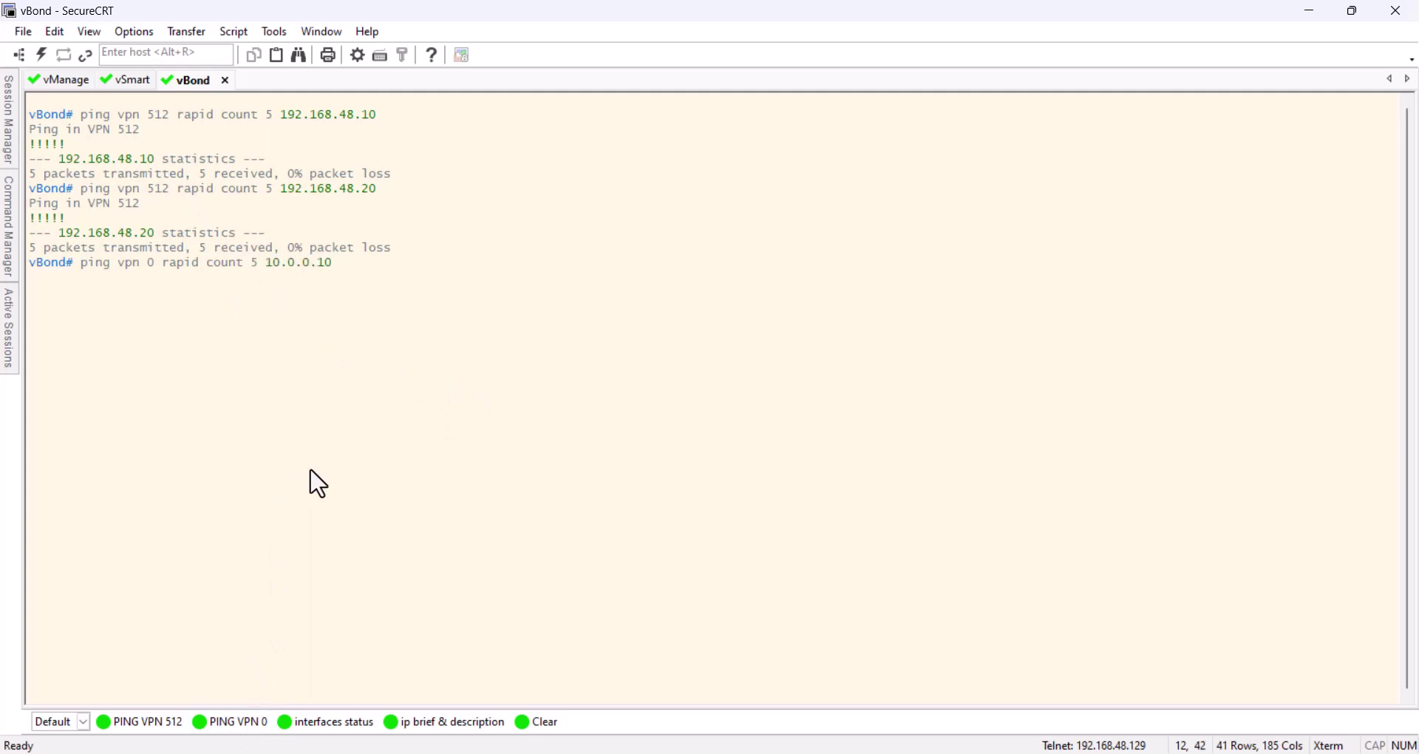
key(Return)
key(Up)
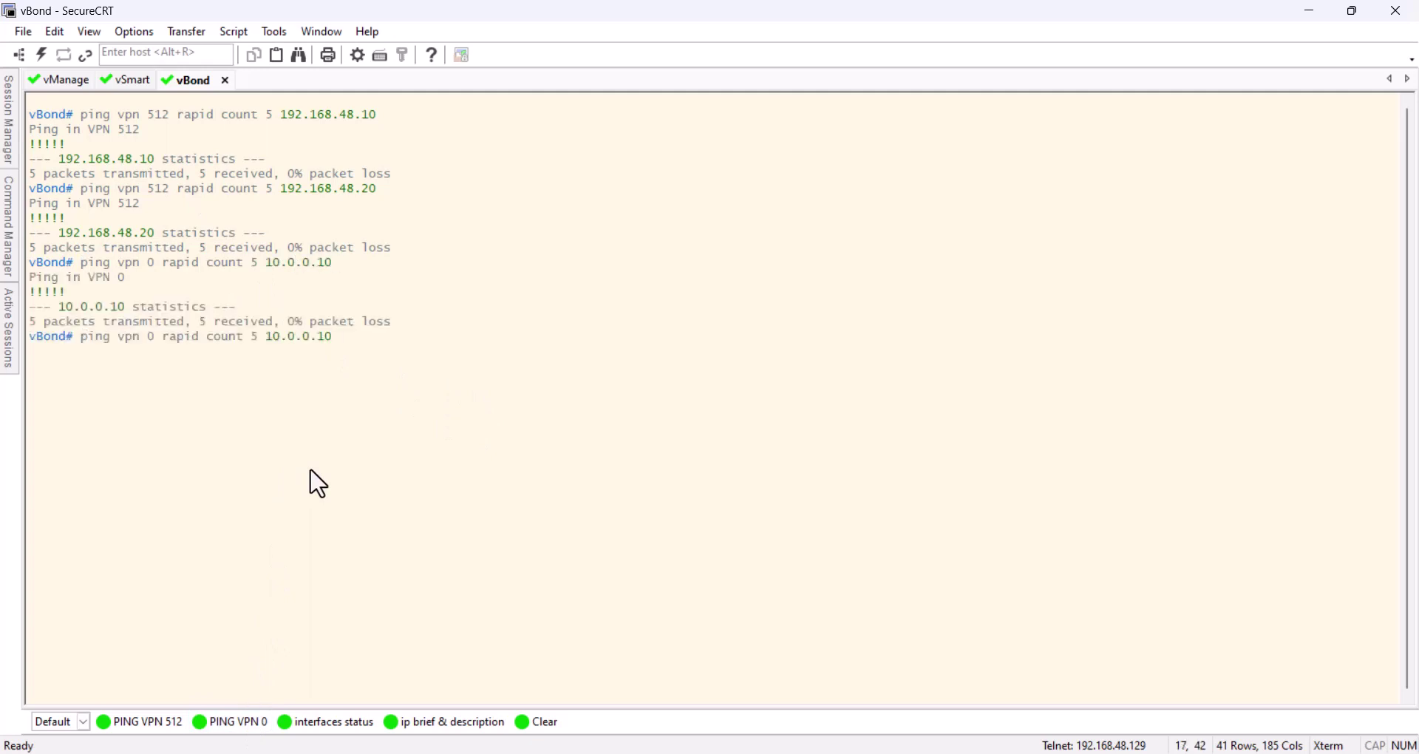
key(BackSpace)
text(20)
key(Return)
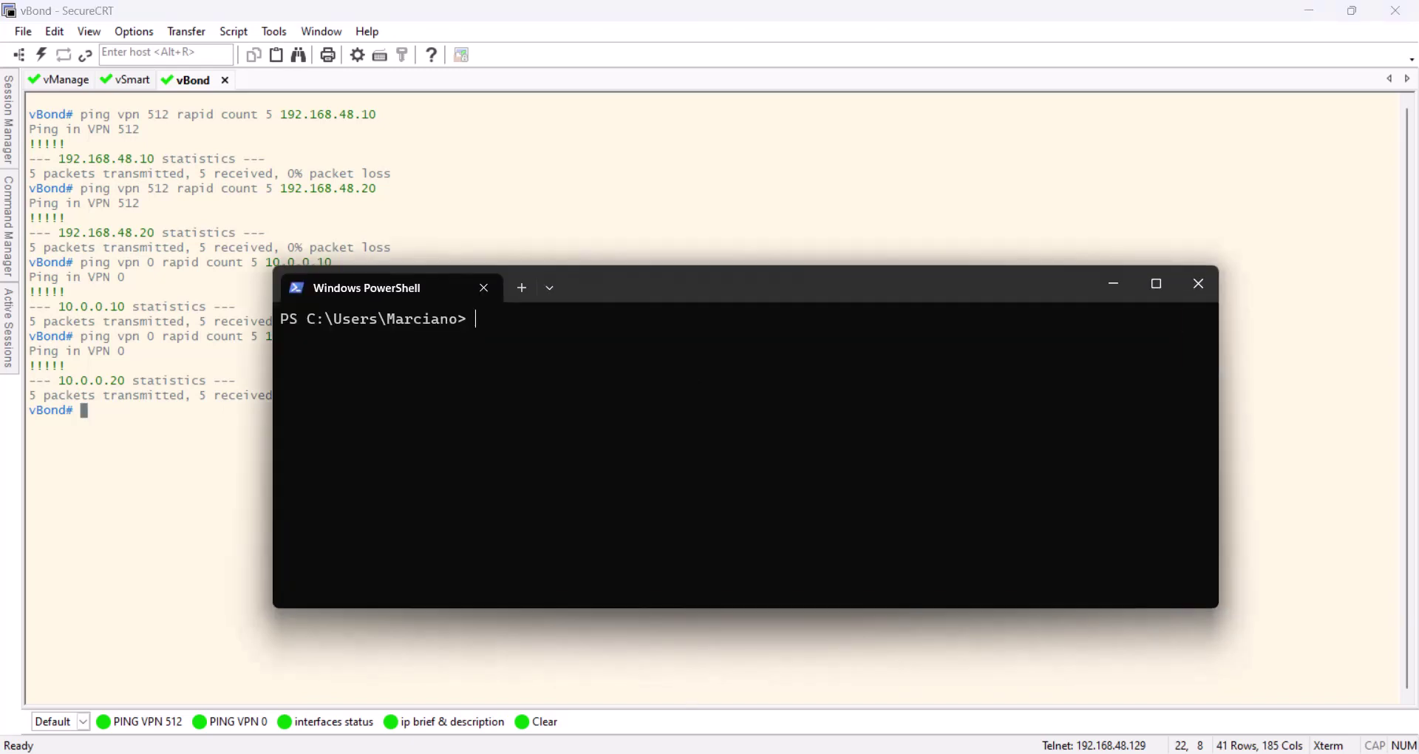
Ping 192.168.48.20 from PowerShell, dropping the unsupported -c 3 option
drag(795, 287, 938, 323)
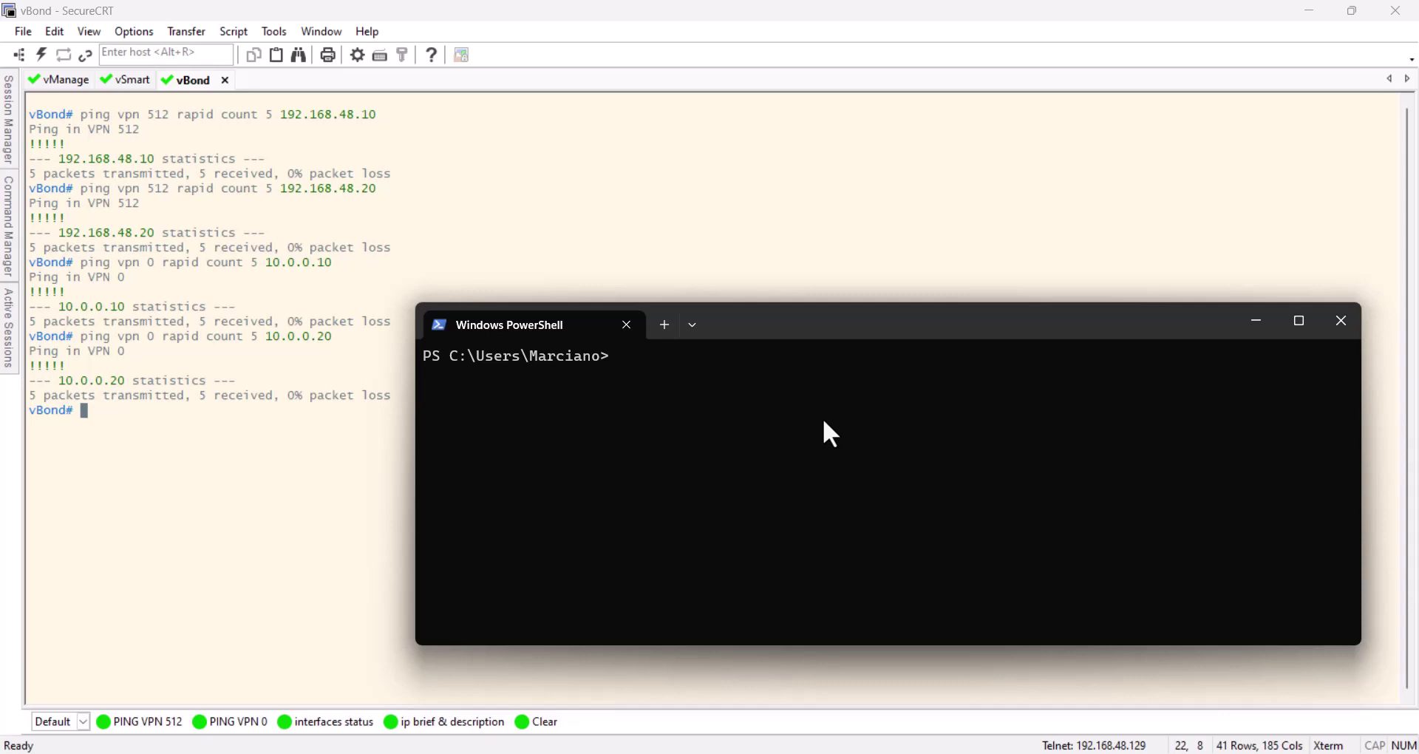
text(ping 192.168.48.20 -c 3)
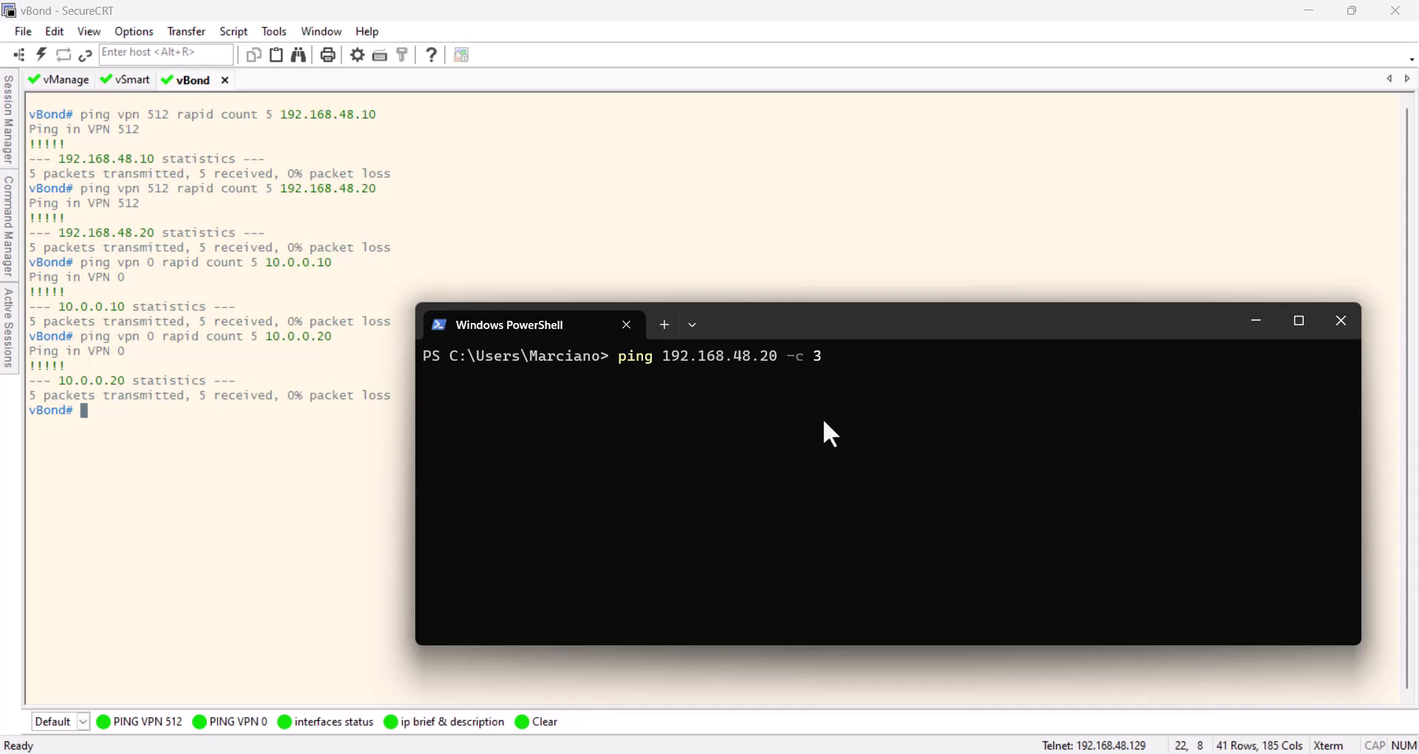
key(Return)
key(Up)
key(BackSpace)
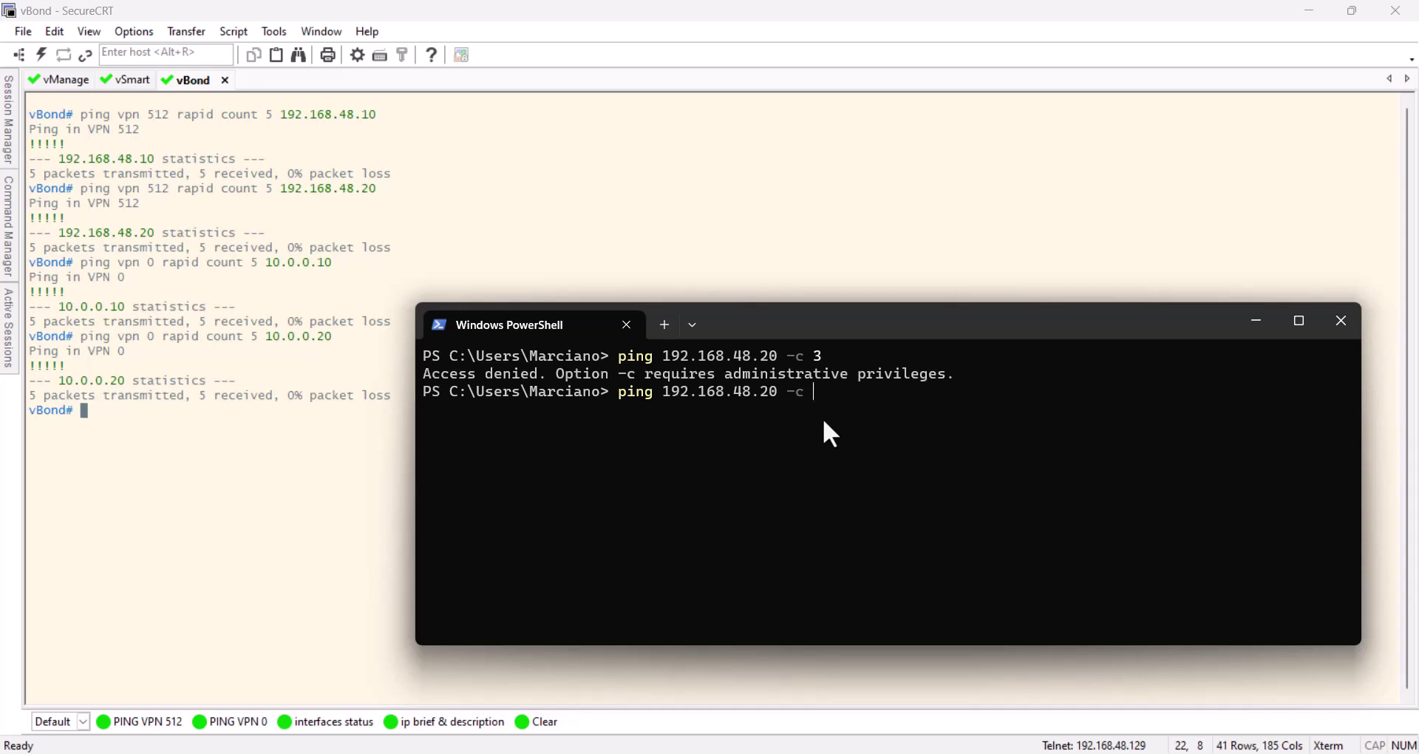
key(BackSpace)
key(BackSpace)
key(BackSpace)
key(Return)
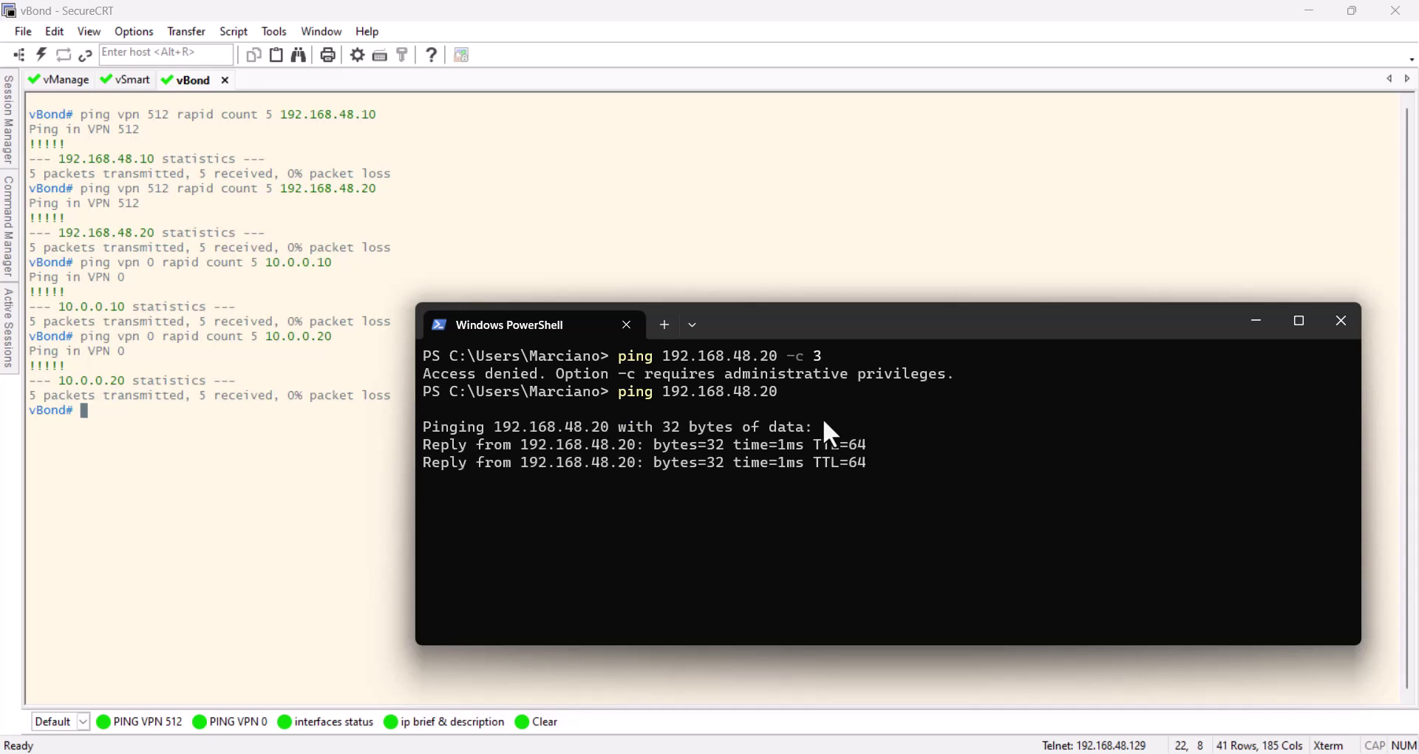
key(ctrl+c)
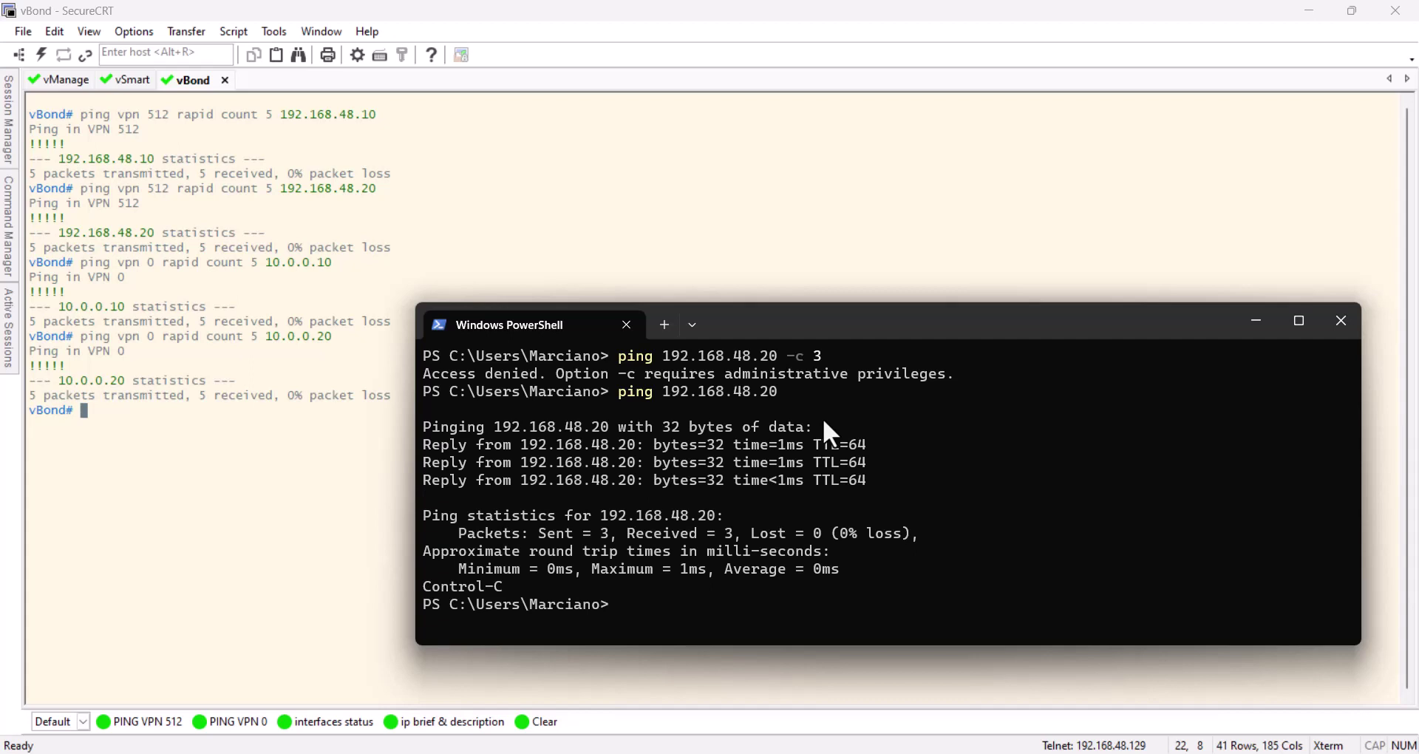
key(Return)
key(Return)
key(Return)
key(Up)
key(BackSpace)
key(BackSpace)
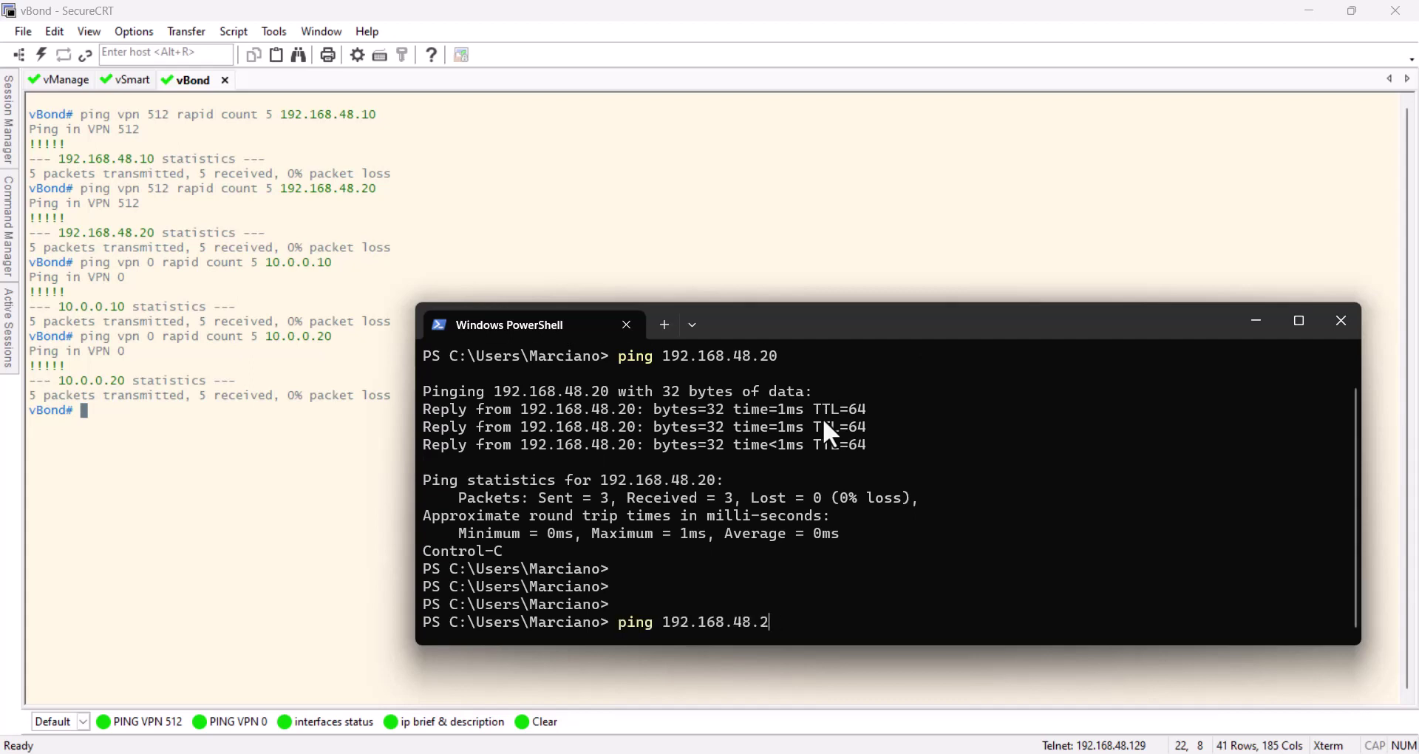
text(30)
key(Return)
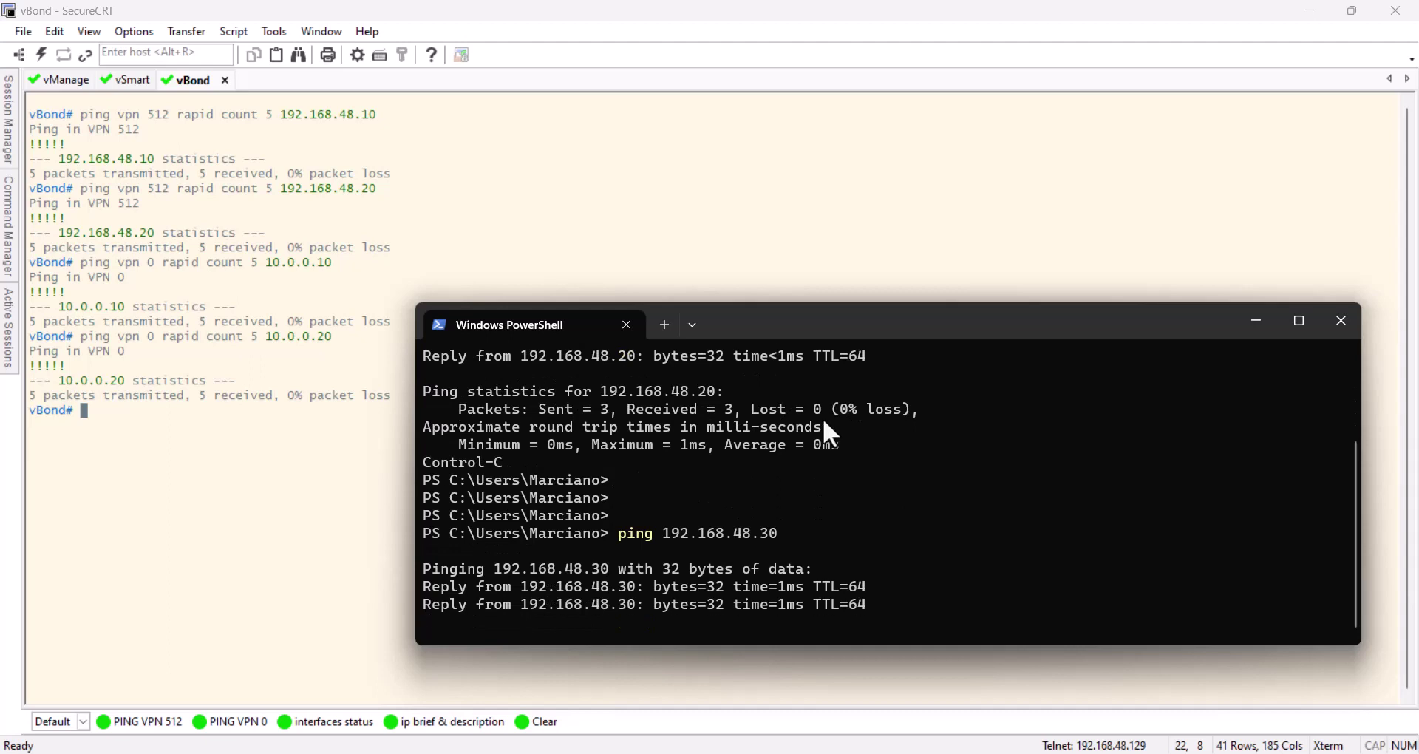
key(ctrl+c)
key(Return)
key(Return)
key(Return)
key(Return)
key(Return)
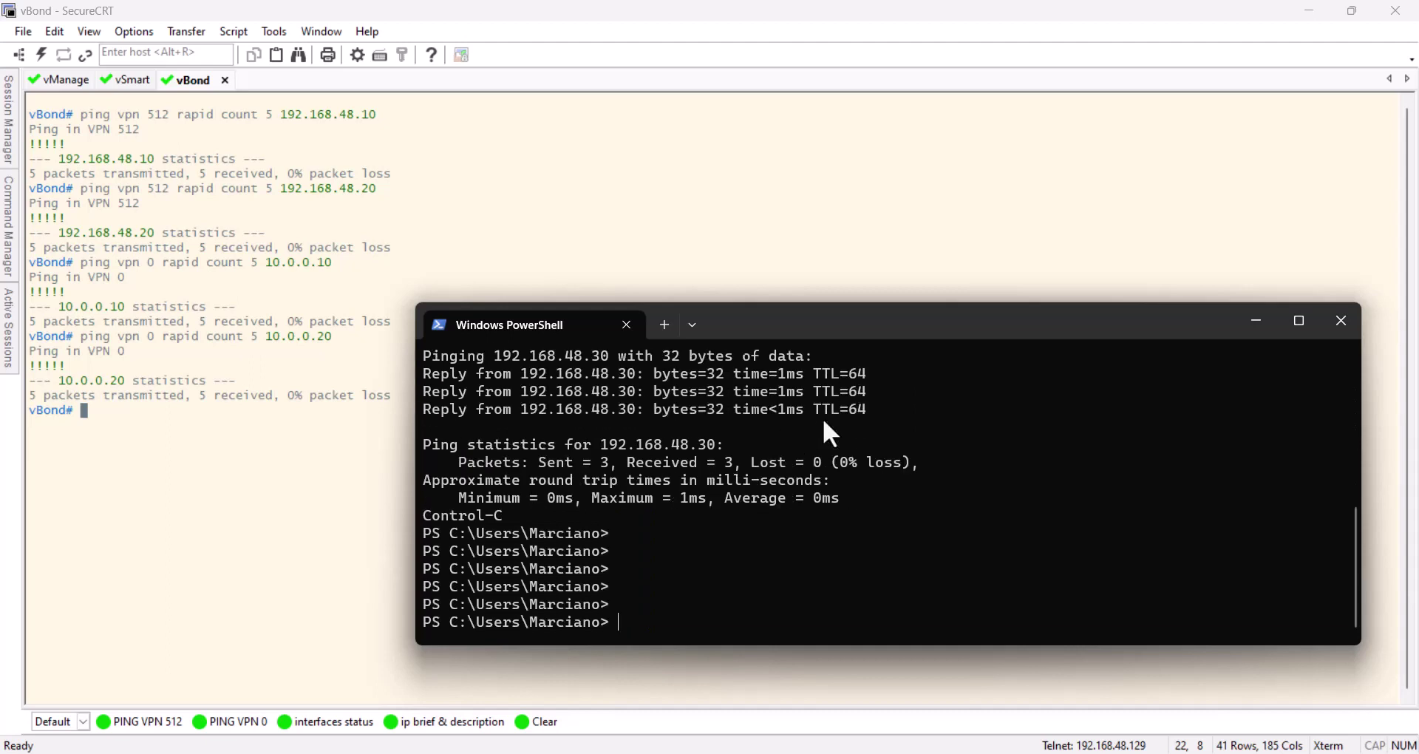
text(ssh admin@192.168.)
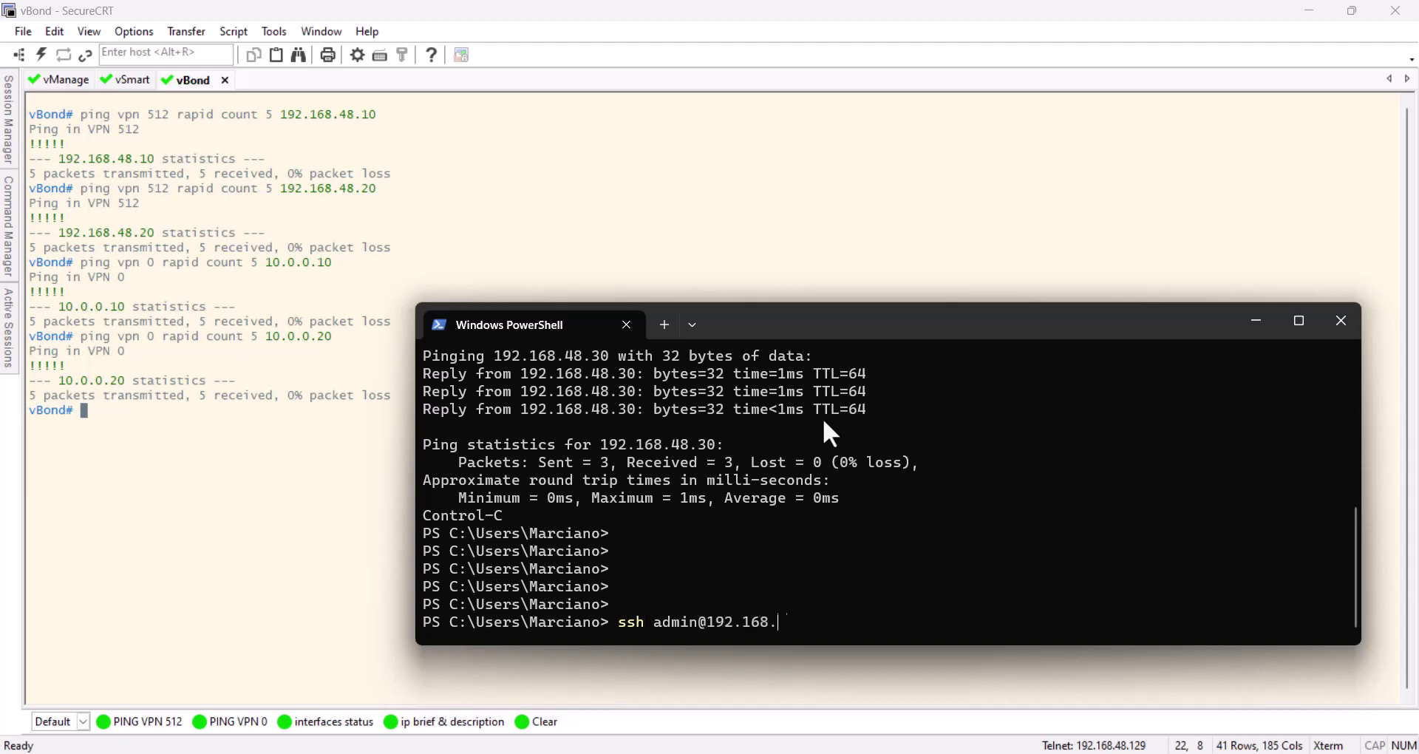
text(48.20)
SSH as admin into vSmart at 192.168.48.20, accept the host key, log in, then exit
key(Return)
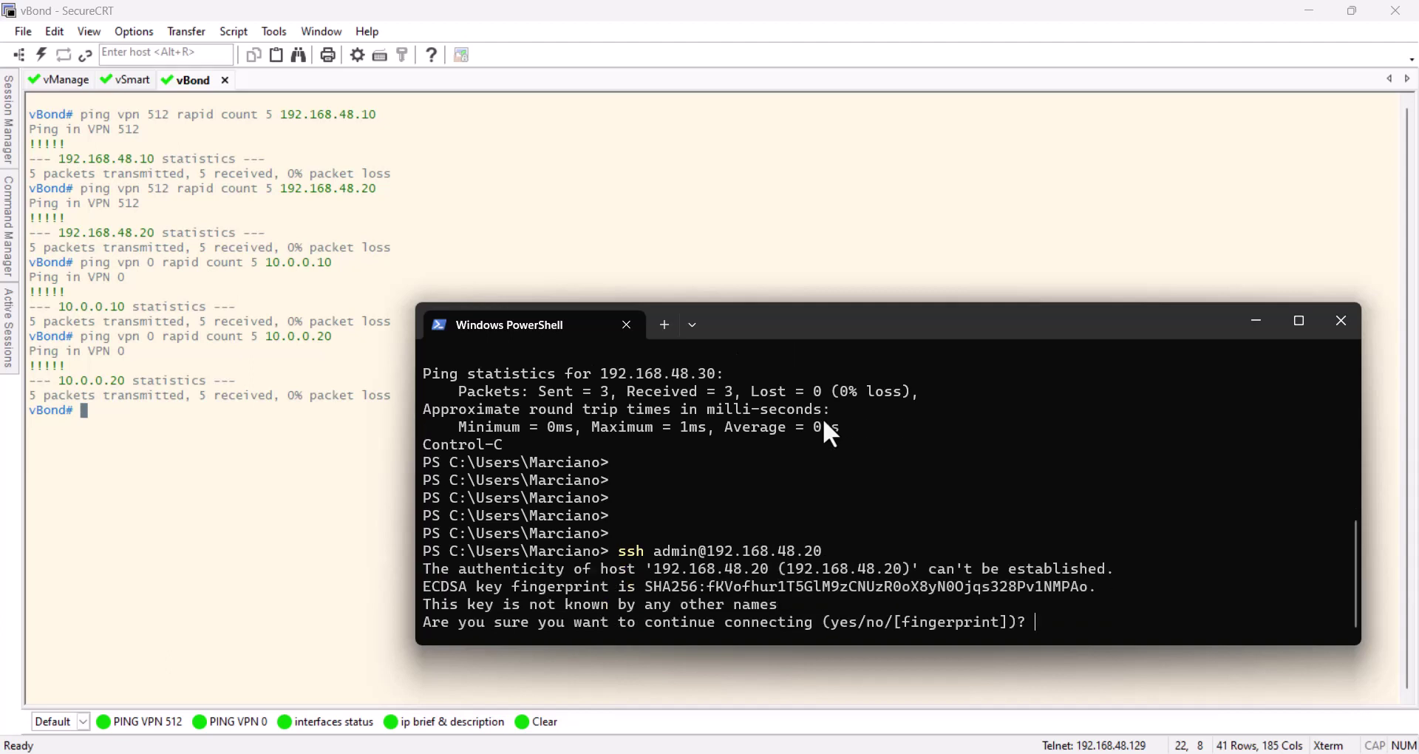
text(yes)
key(Return)
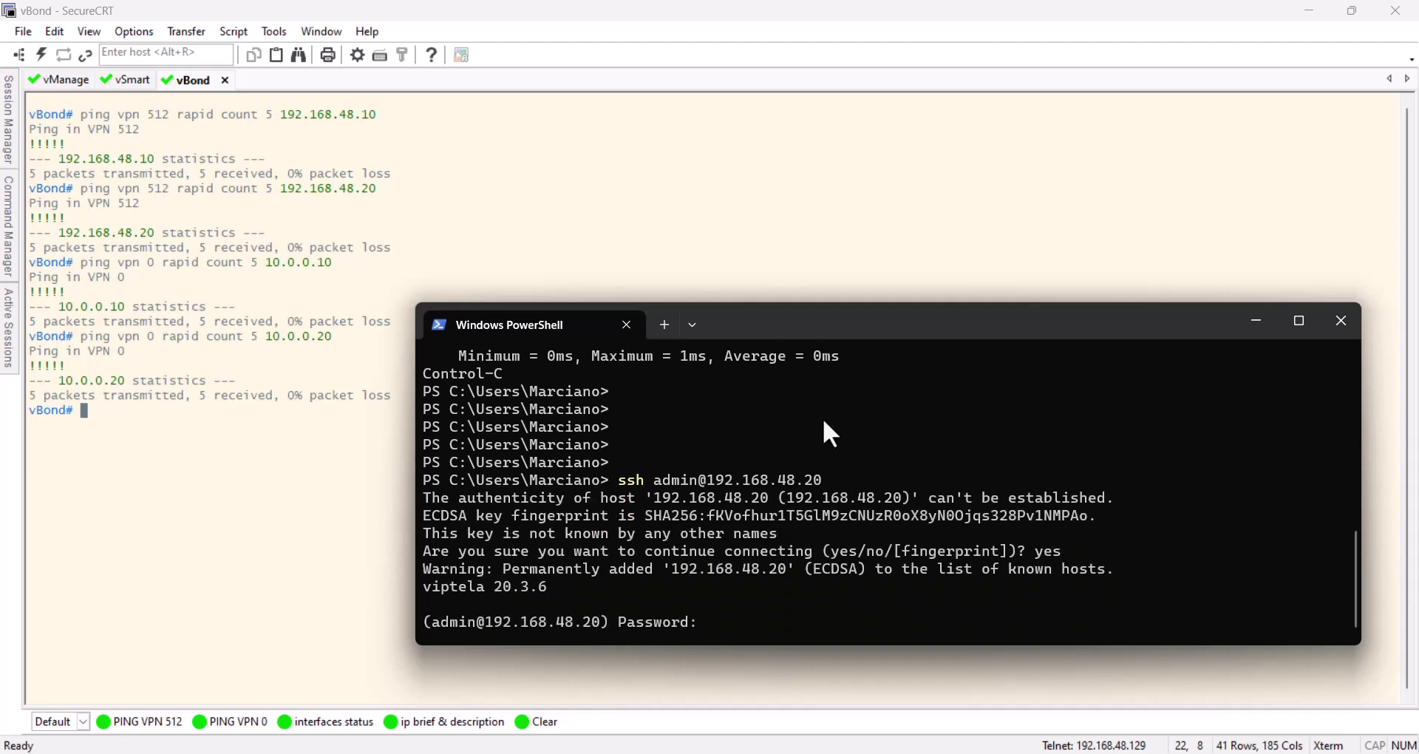
key(Return)
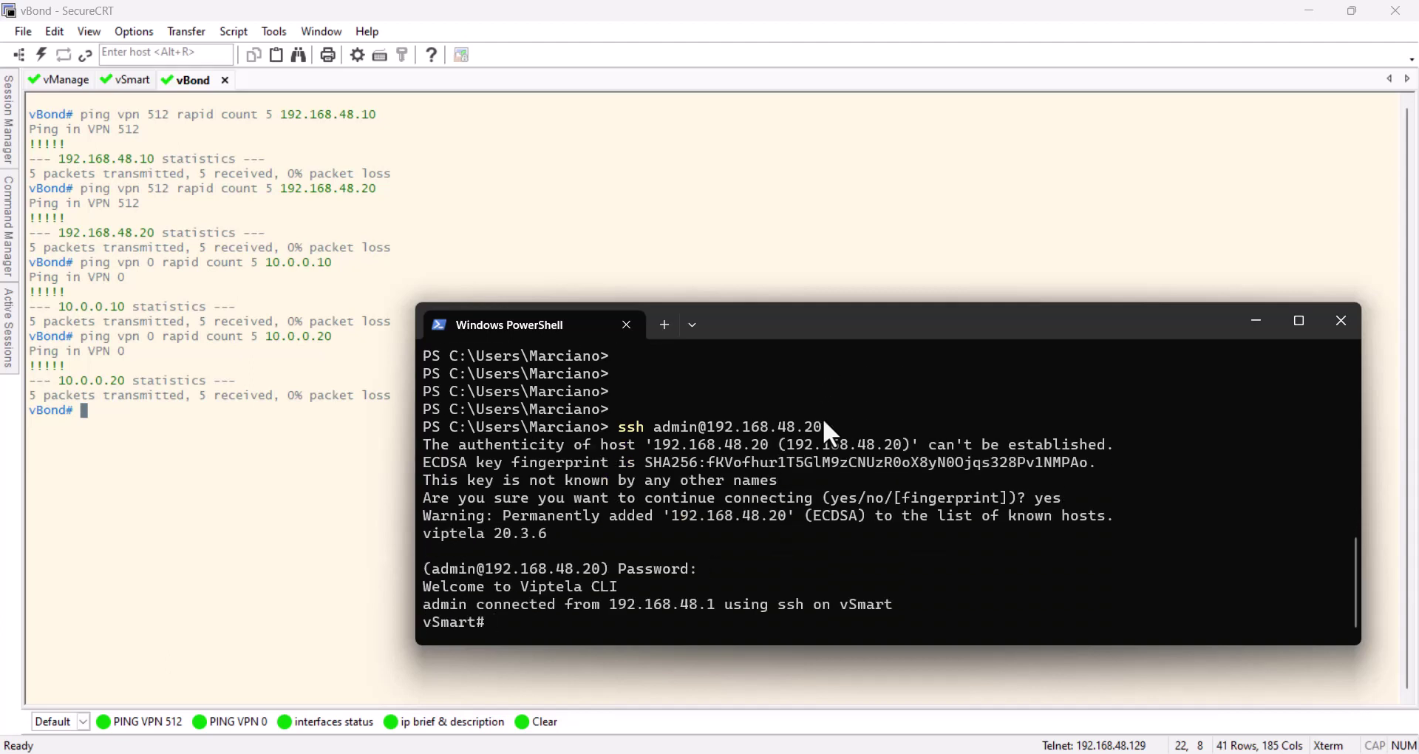
key(Return)
key(Return)
key(Return)
key(Return)
text(exi)
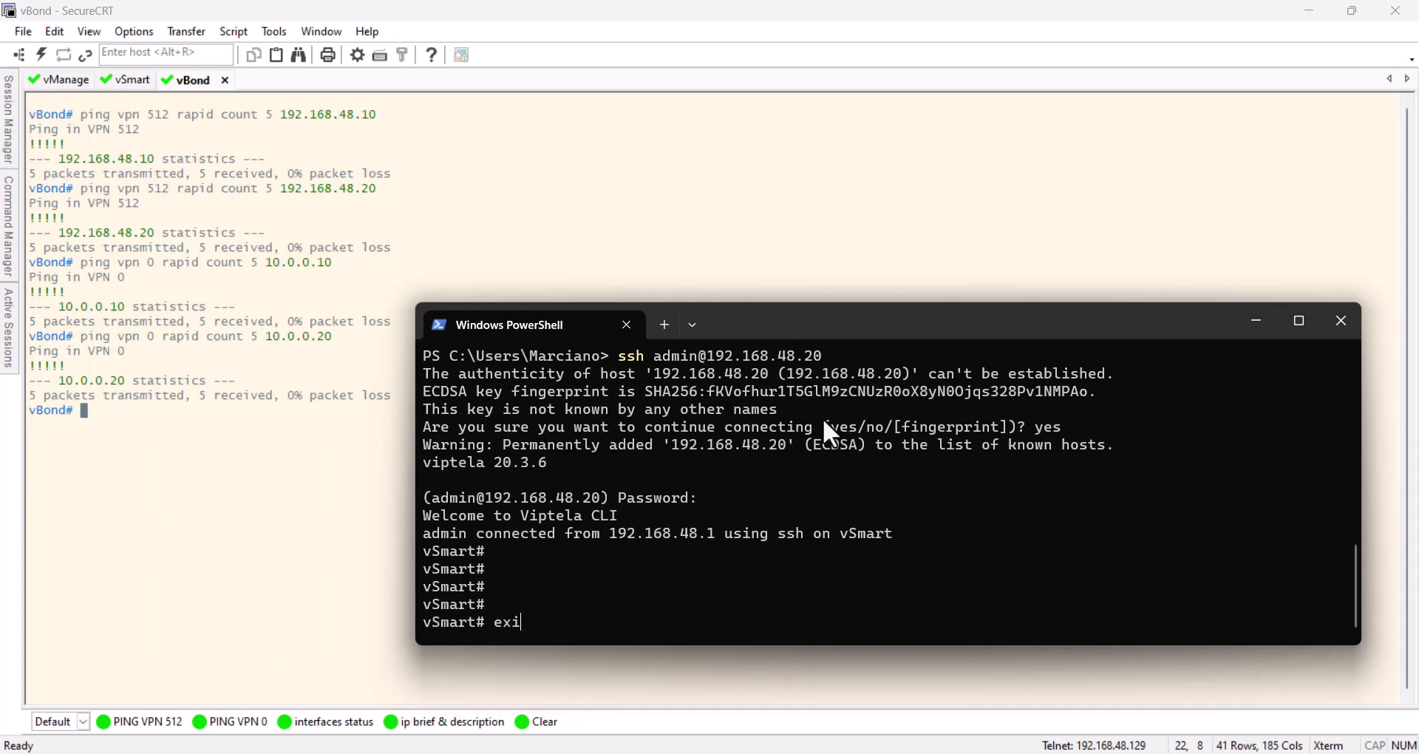
text(t)
key(Return)
Repeat the SSH login as admin to vBond at 192.168.48.30, accepting its host key
key(Return)
key(Return)
key(Up)
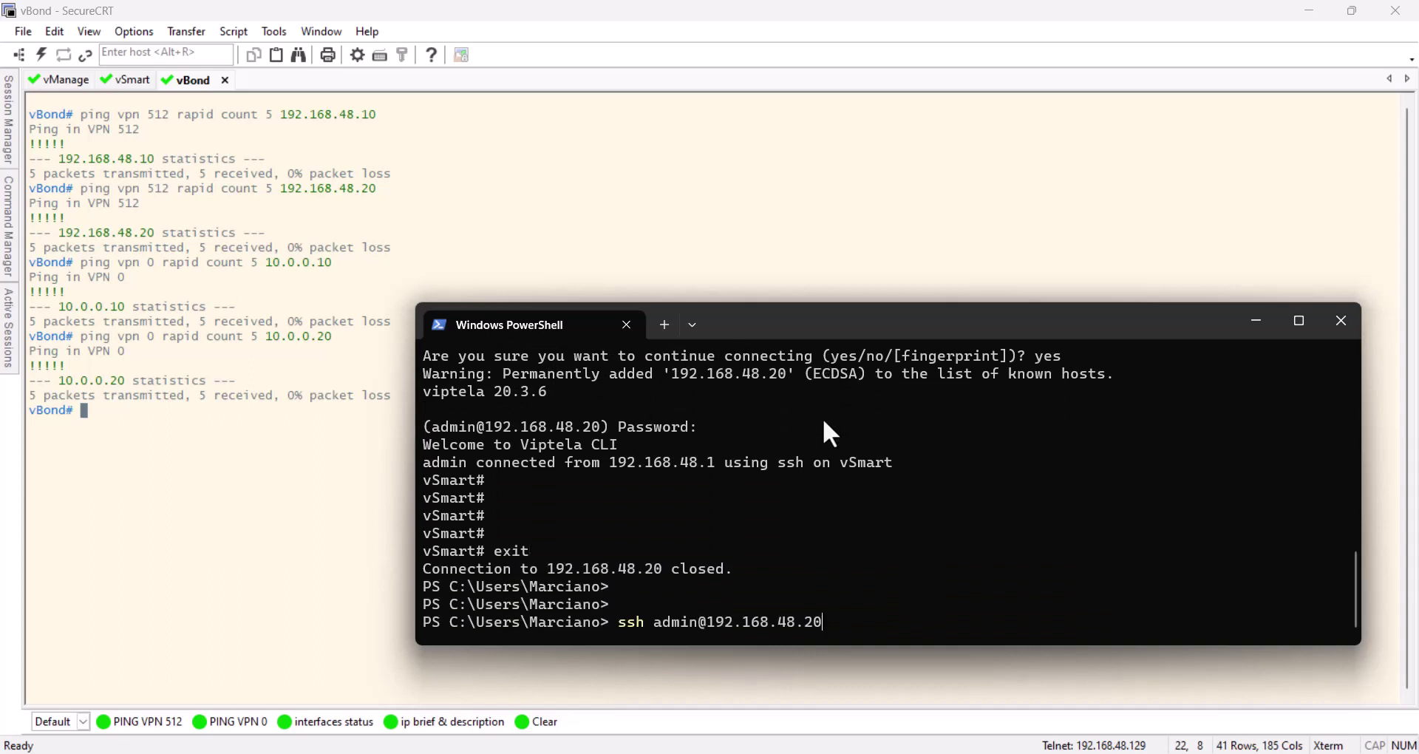
key(BackSpace)
key(BackSpace)
text(30)
key(Return)
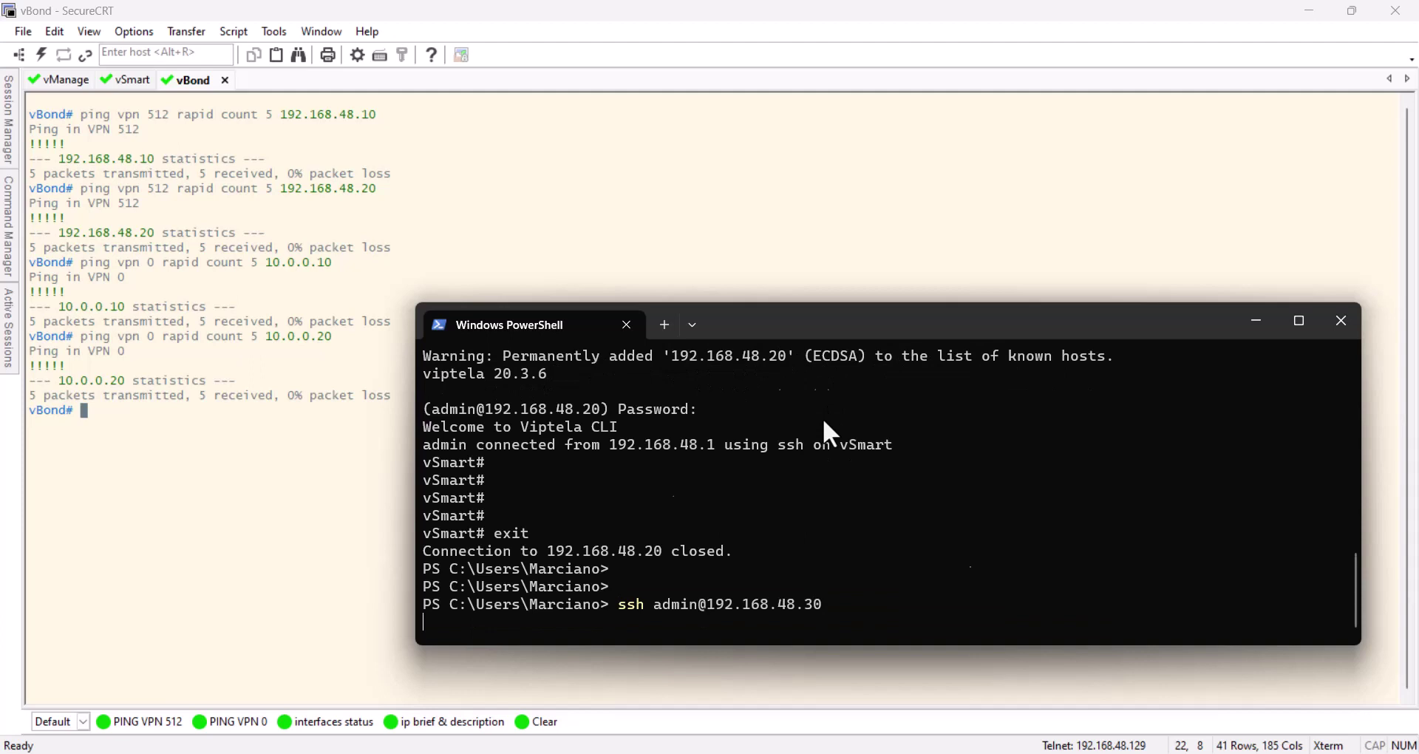
text(yes)
key(Return)
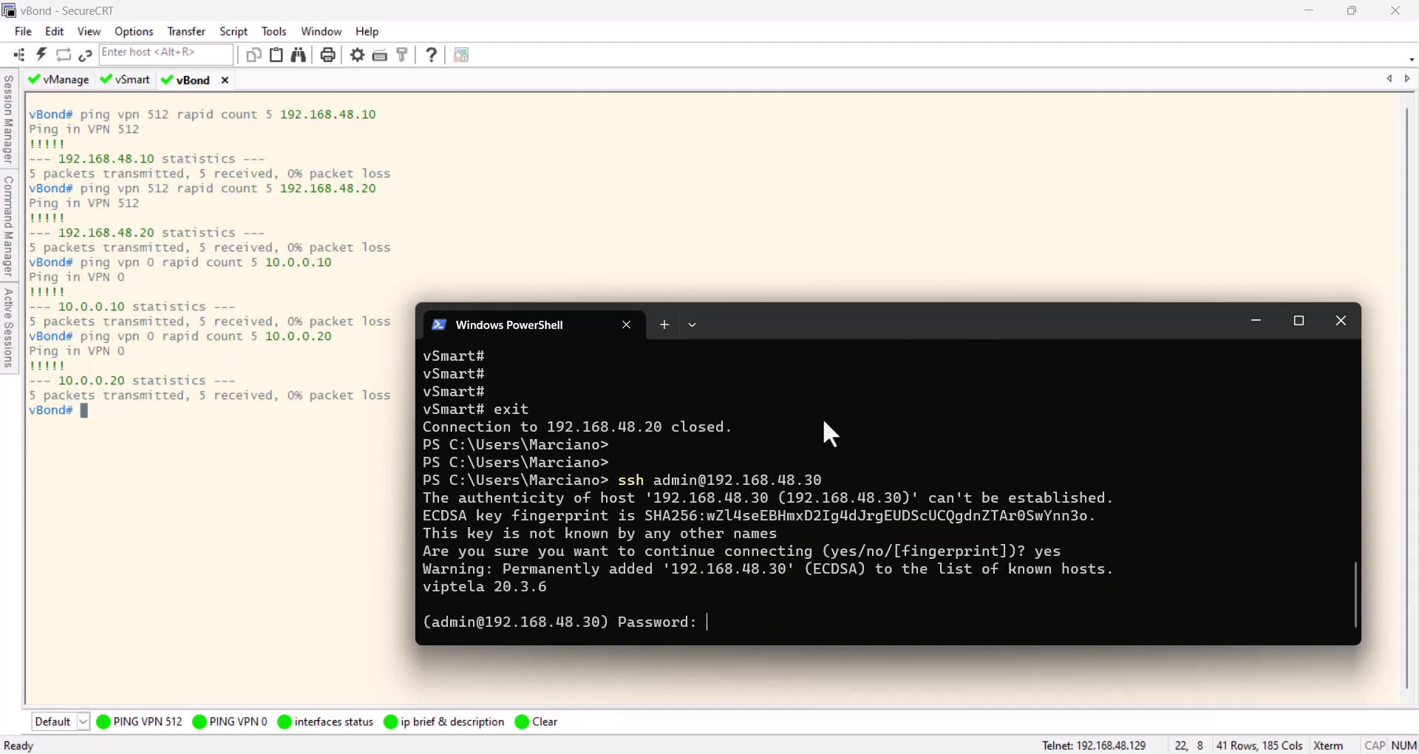
key(Return)
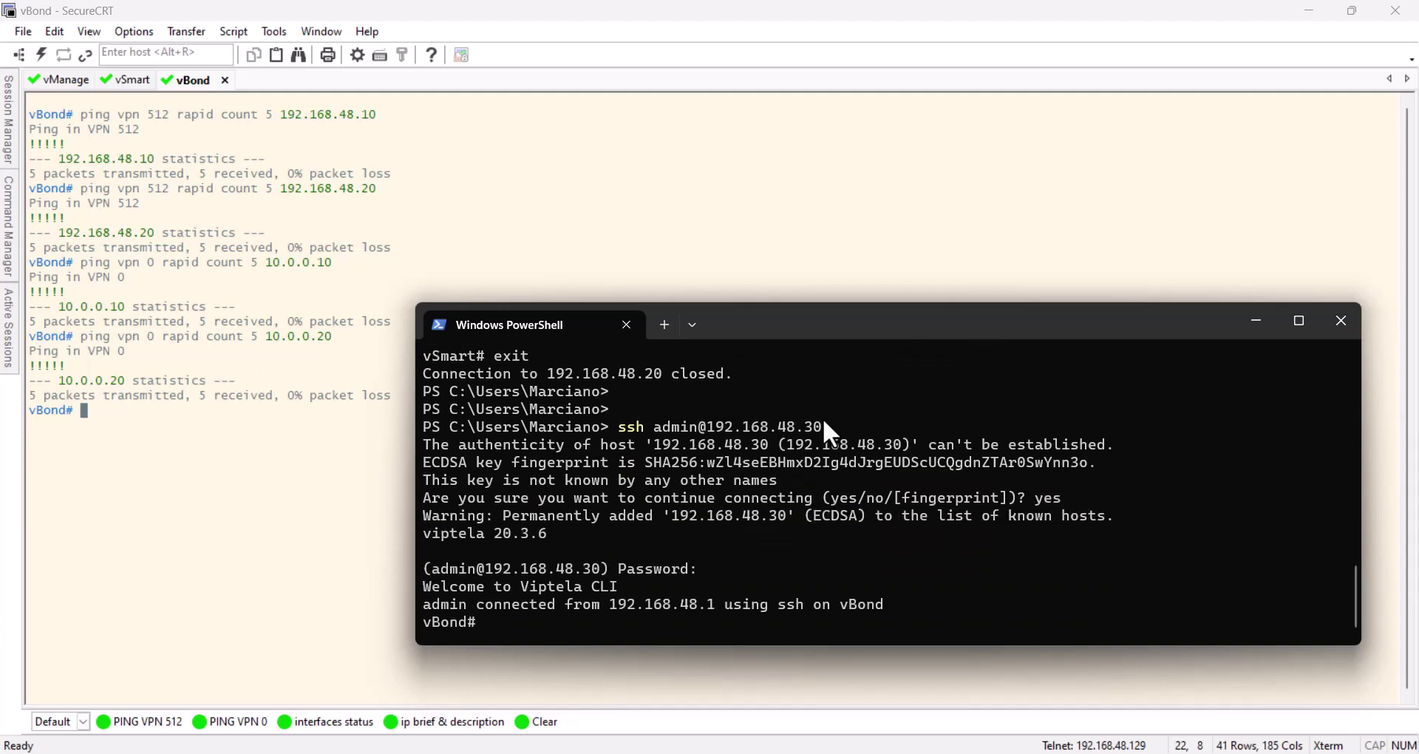
text(exit)
key(Return)
Hide PowerShell and switch to GNS3 to show the SD-WAN lab topology with its controllers
click(1254, 323)
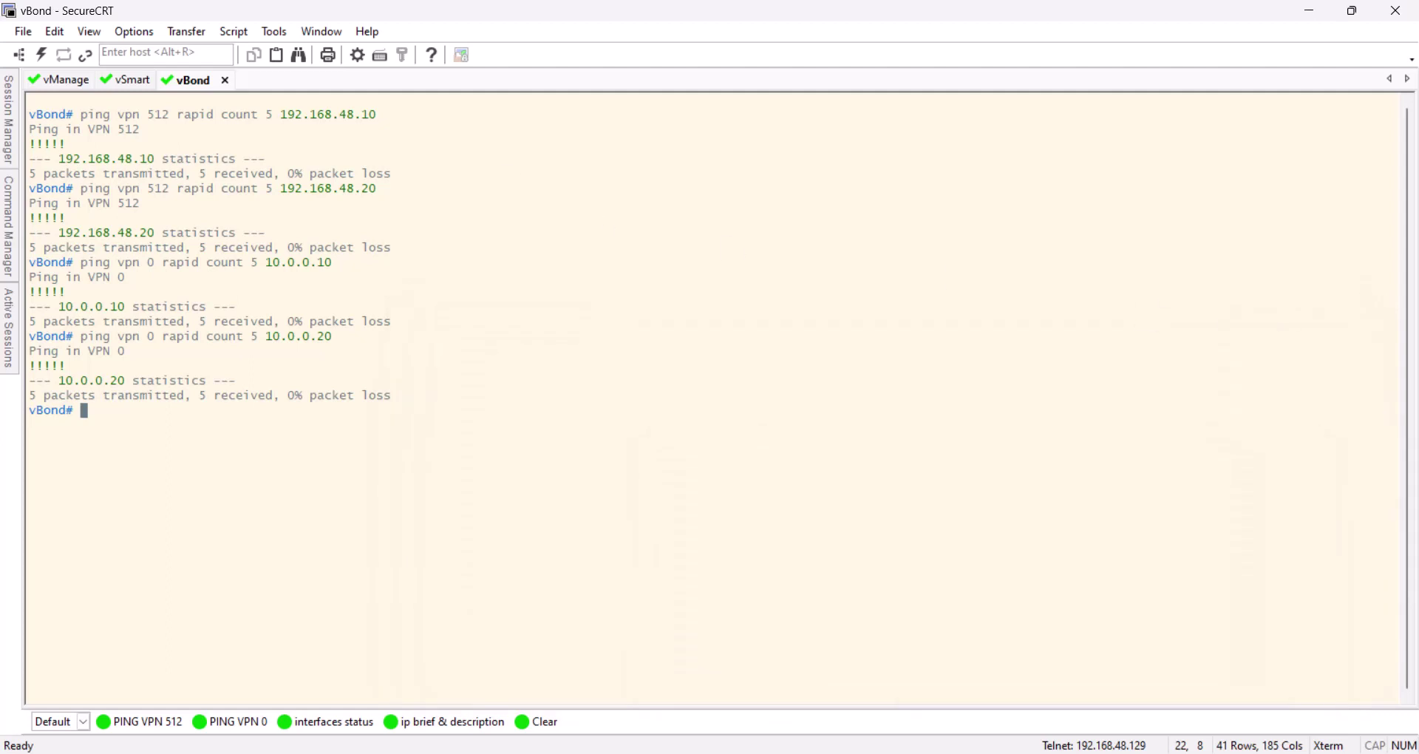
key(alt+Tab)
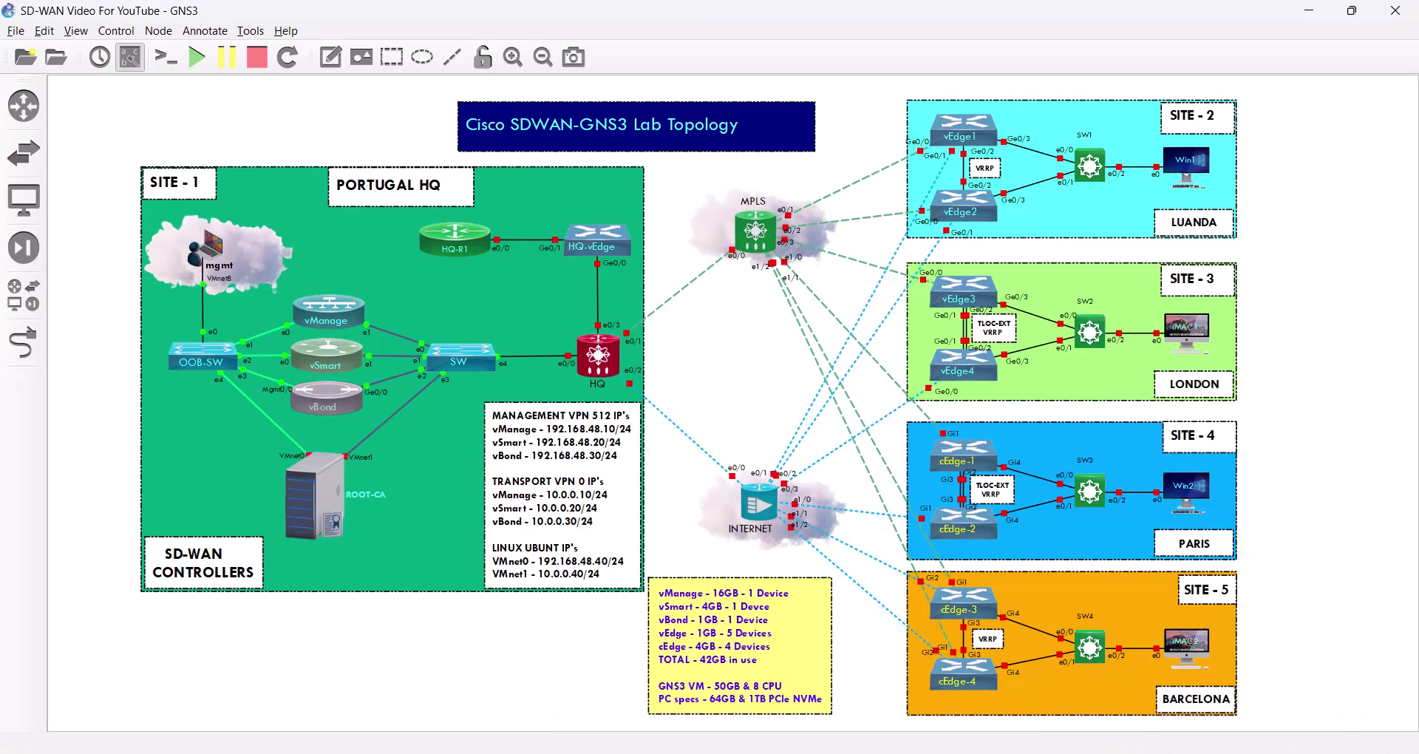